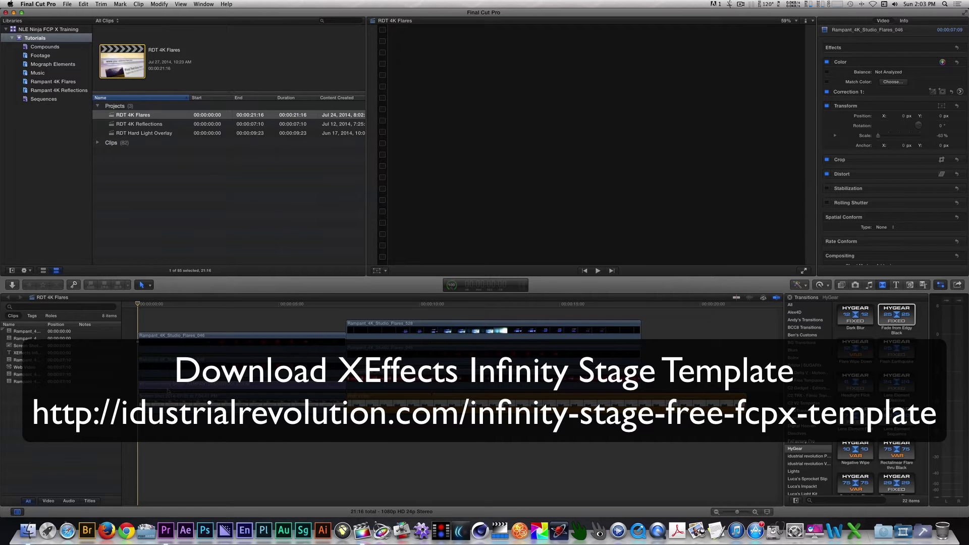
key("space")
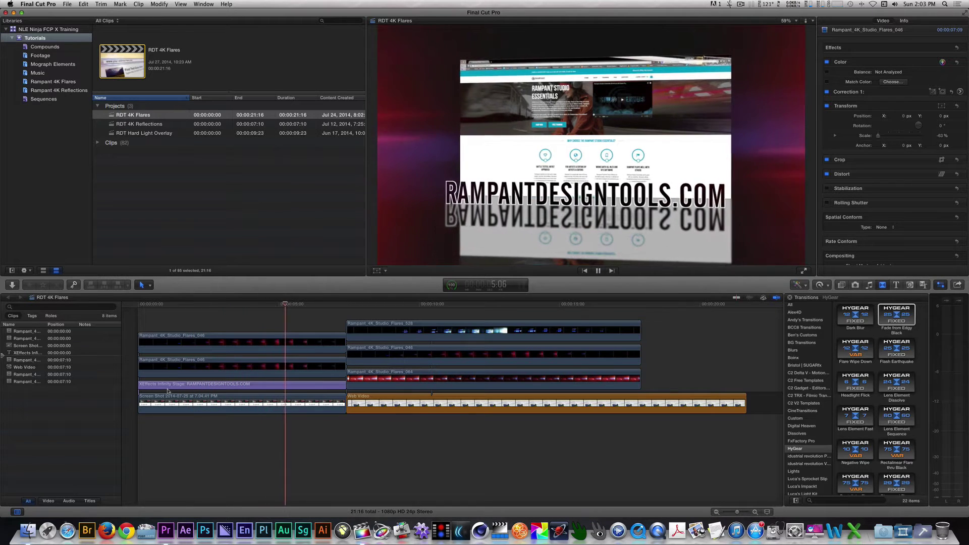
key("space")
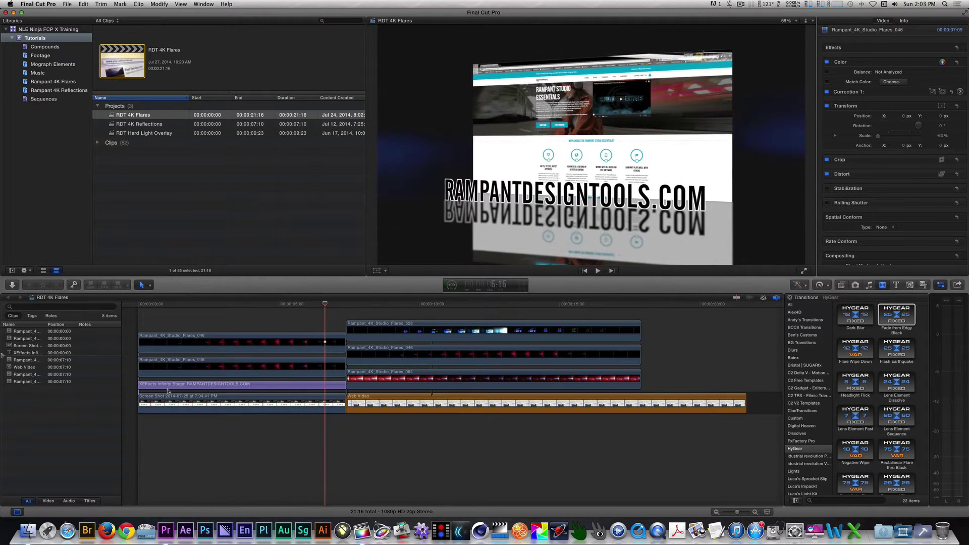
key("Home")
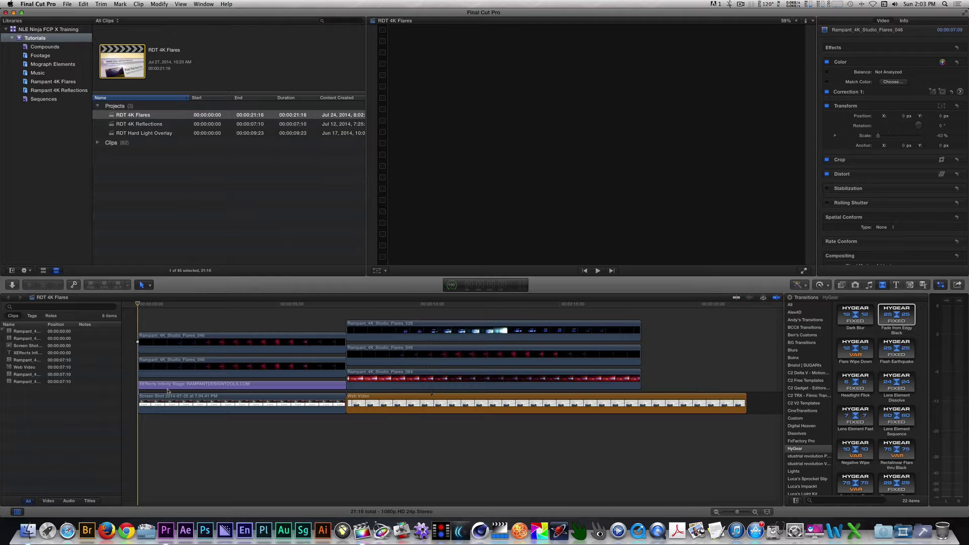
Select the XEffects Infinity Stage title clip, scrub its animation and view its published parameters
left_click_drag(168, 392, 207, 388)
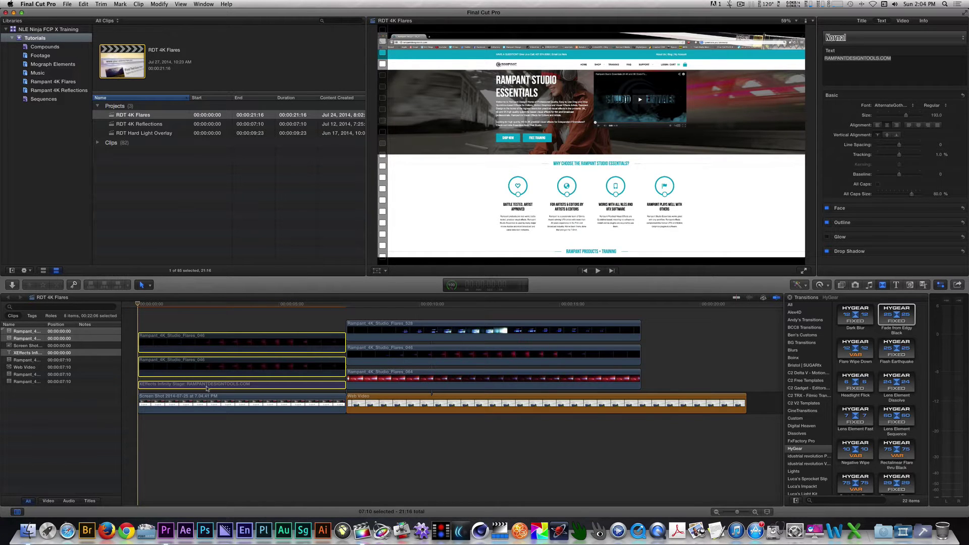
left_click(210, 405)
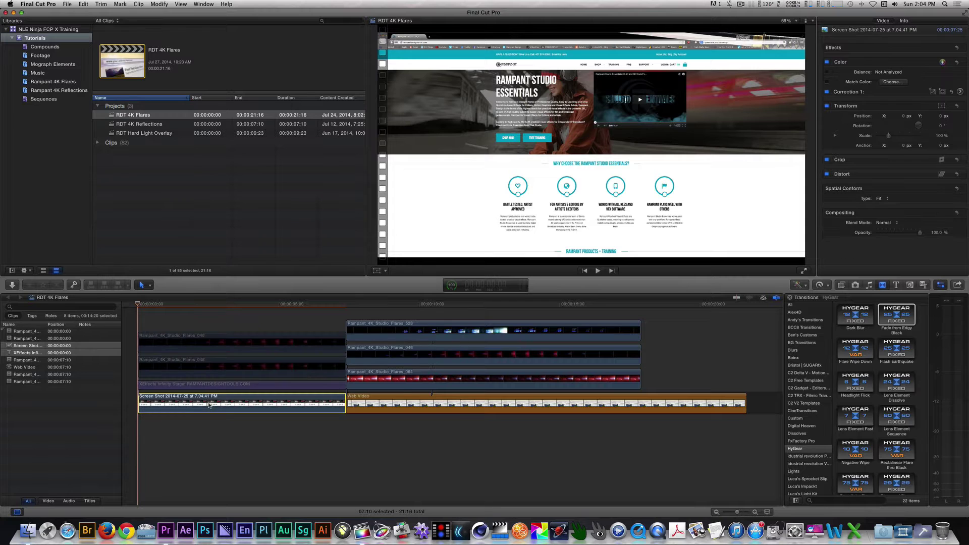
left_click(218, 385)
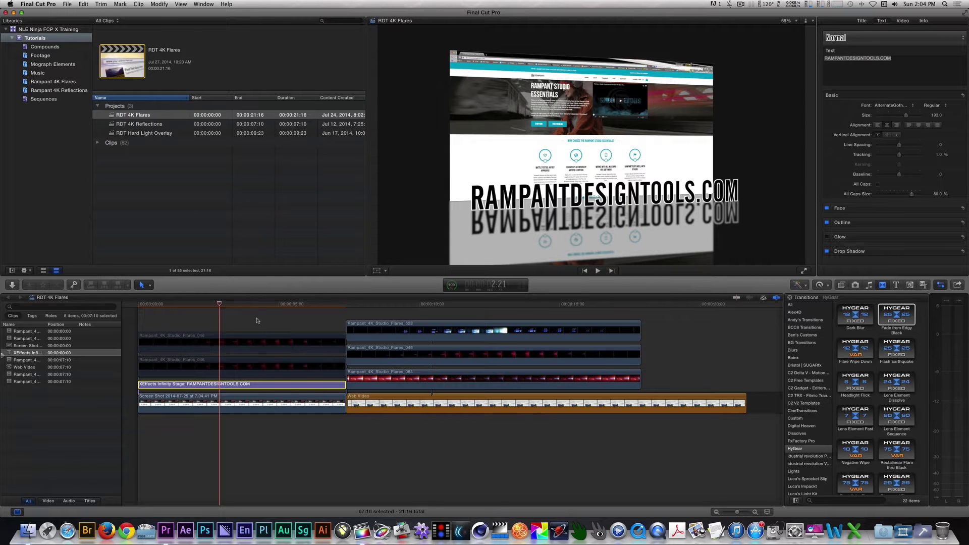
left_click_drag(246, 308, 123, 322)
left_click(864, 21)
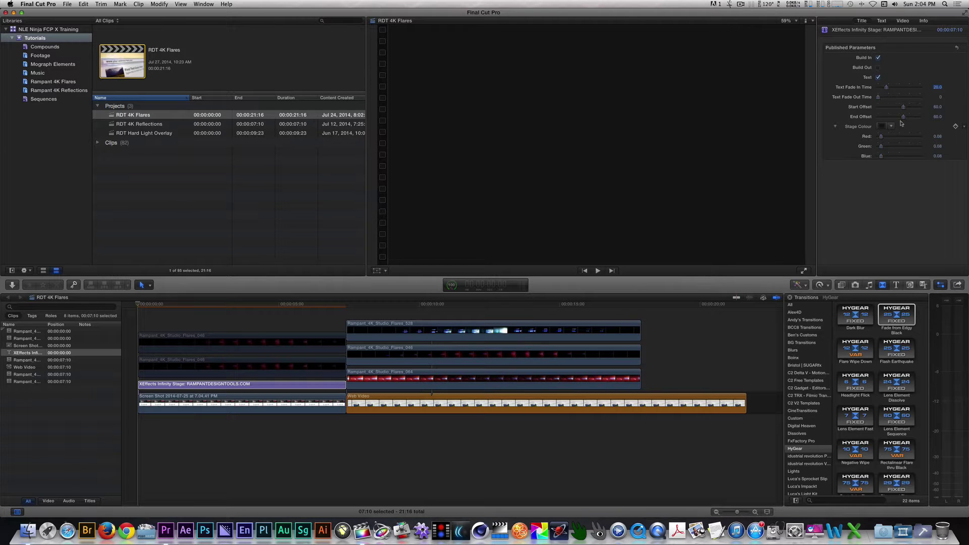
Select the lower Rampant_4K_Studio_Flares_046 clip and set its Scale to 63%
left_click(881, 22)
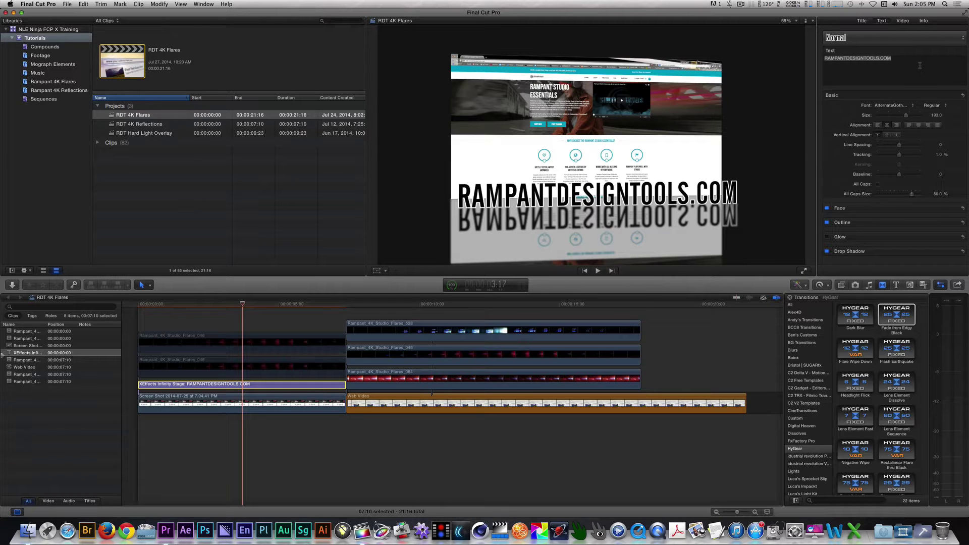
left_click_drag(213, 329, 234, 373)
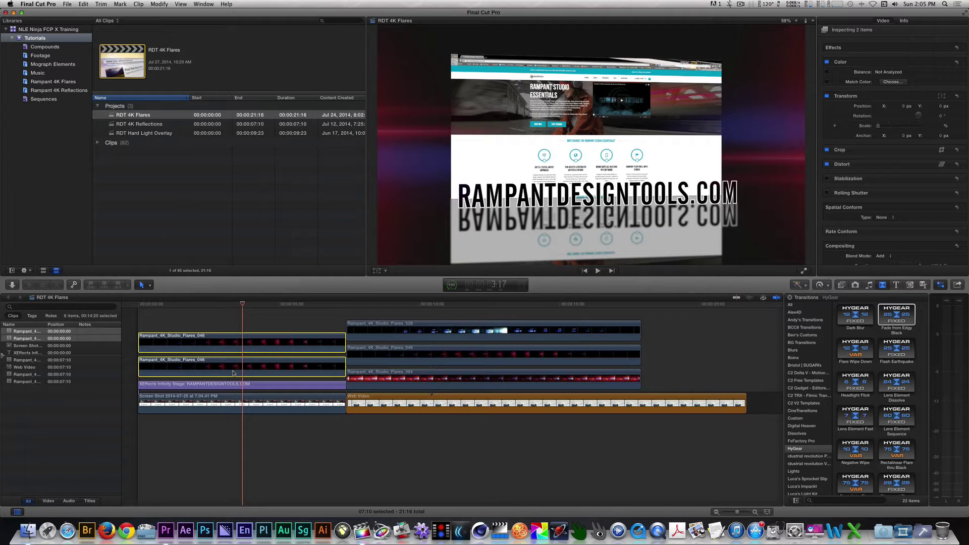
left_click(268, 340)
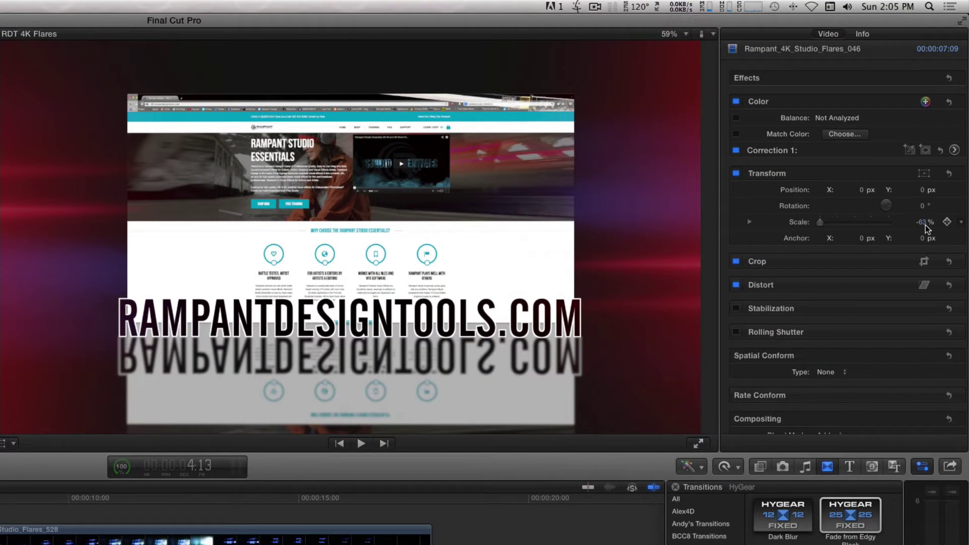
left_click(924, 222)
type("63")
key("Return")
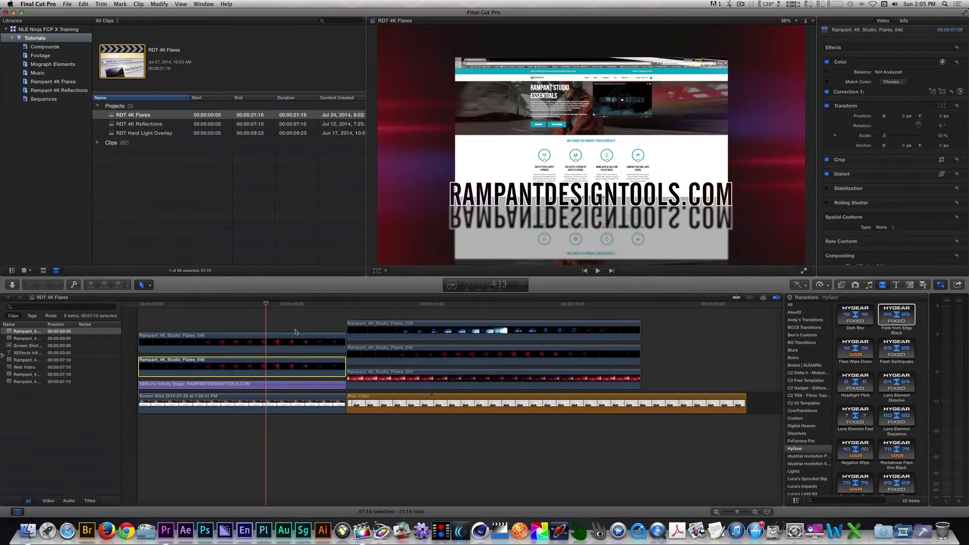
Play the project from the start to check the rescaled flare
left_click_drag(264, 306, 144, 304)
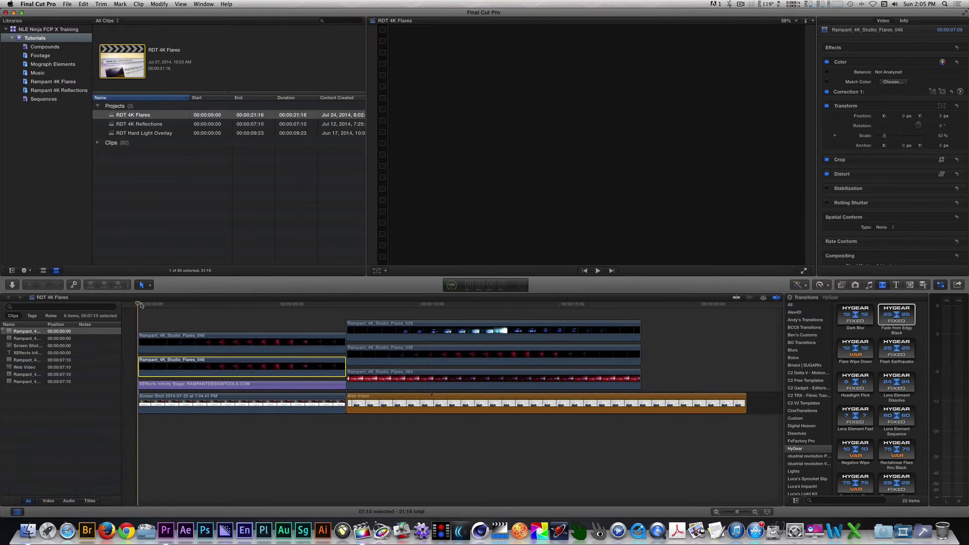
key("space")
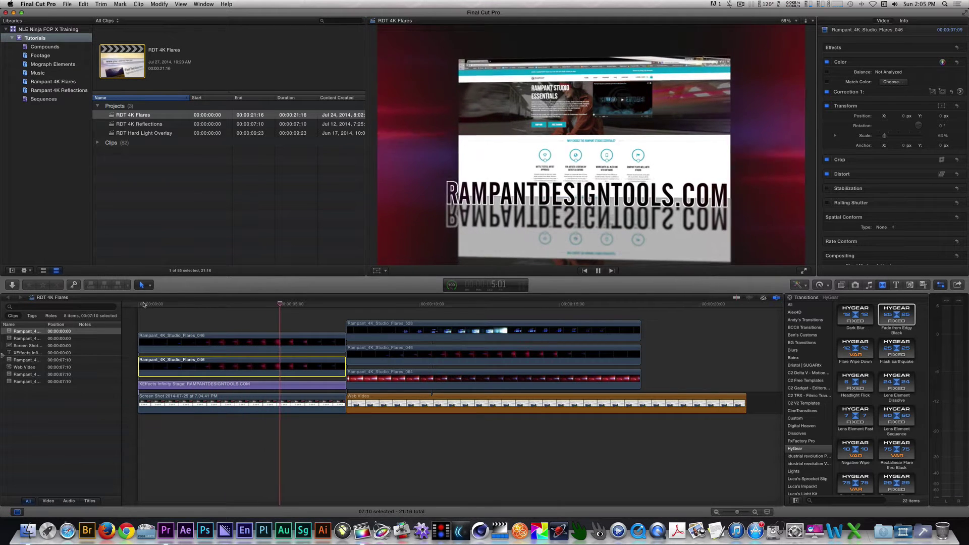
key("space")
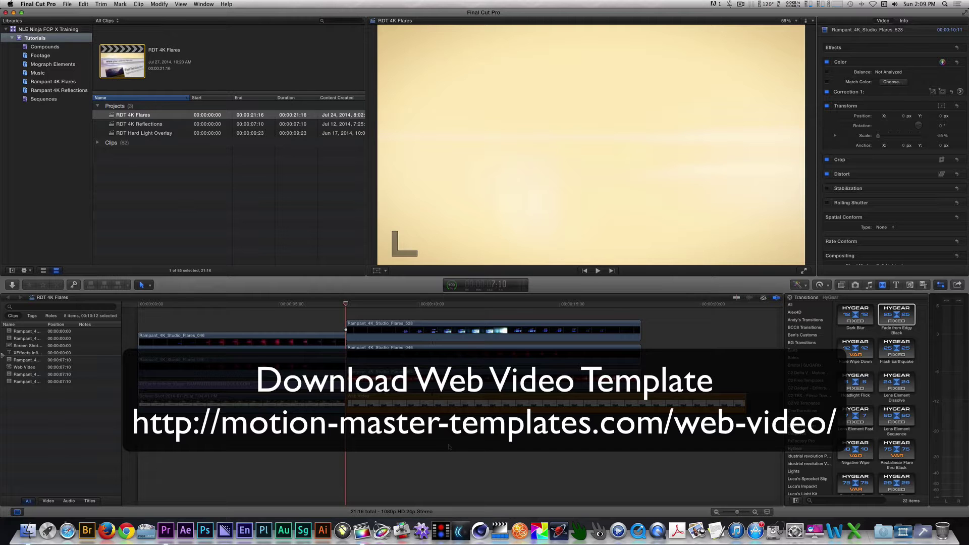
Play the project from 7:10 to preview the Web Video clip
key("space")
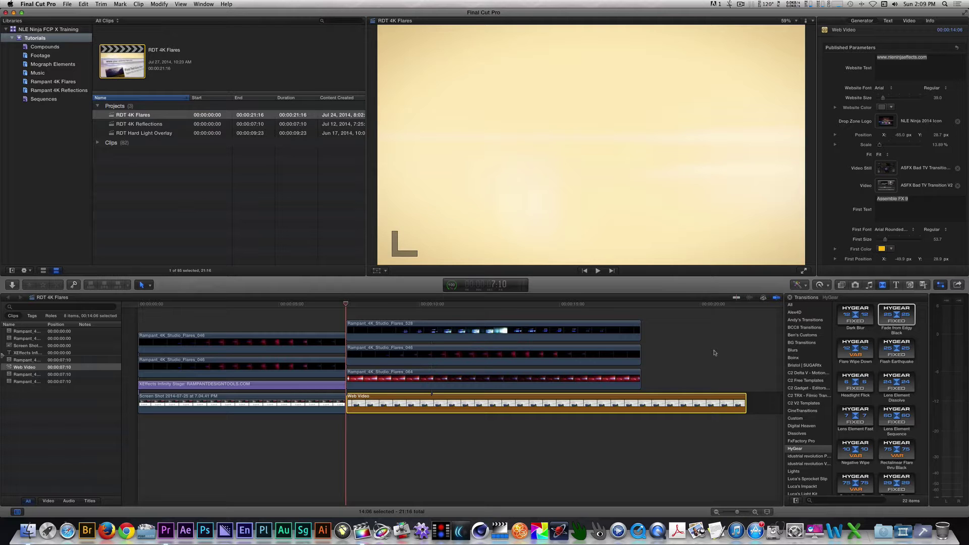
Retime the Flares_528 and Flares_046 clips to Slow, play them back, then return to 7:10
left_click(402, 359)
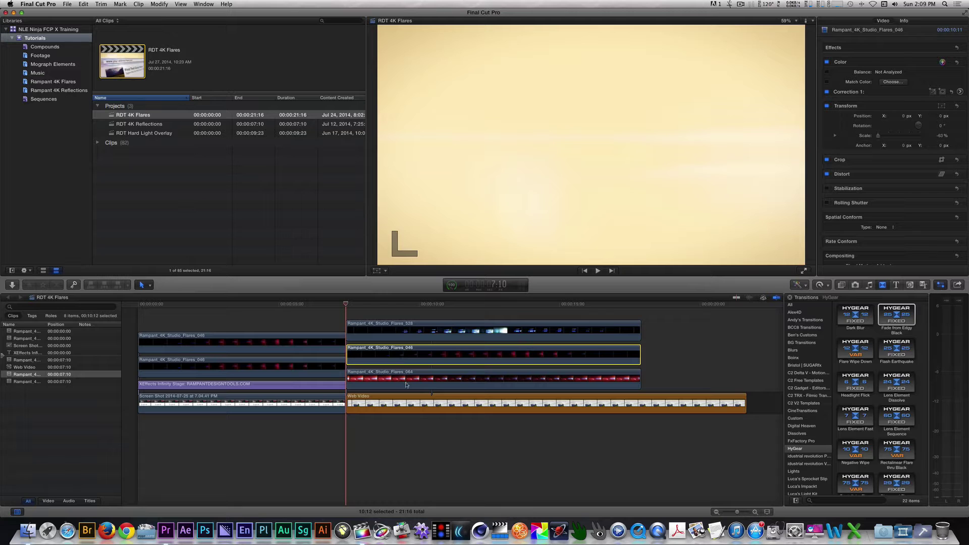
left_click(406, 380)
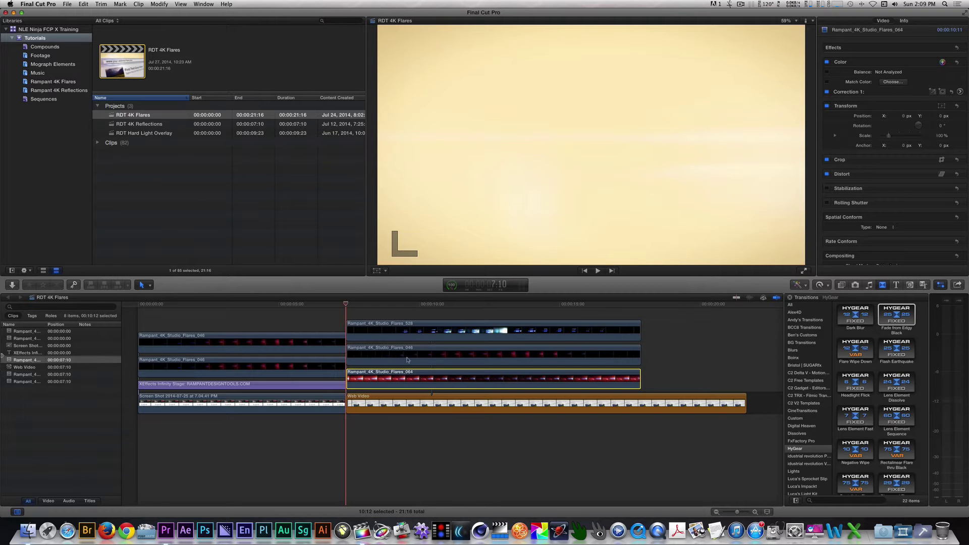
left_click(404, 329)
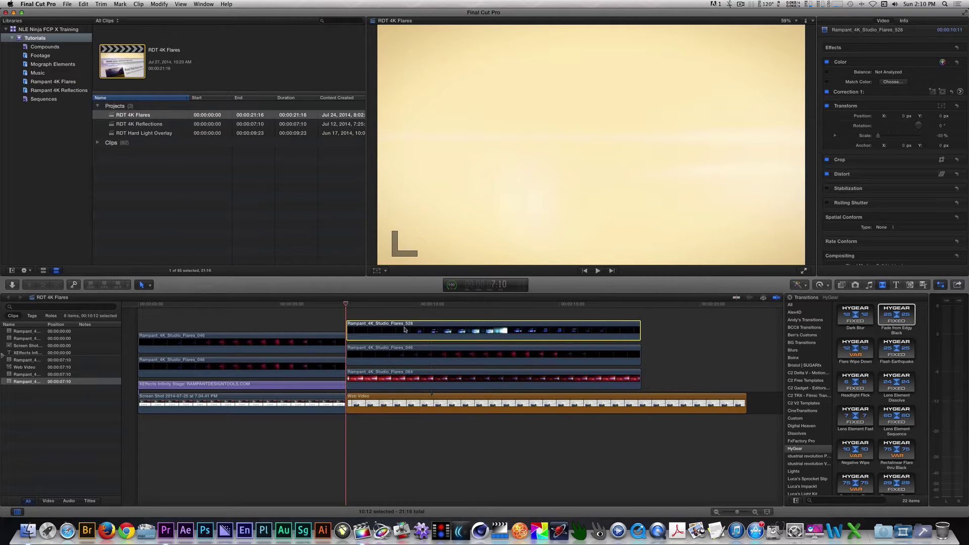
left_click(421, 356, "super")
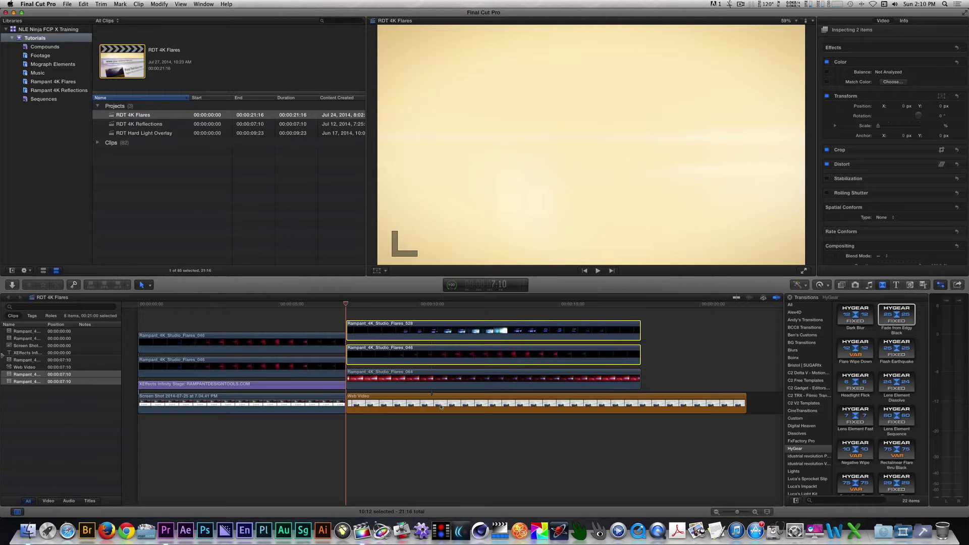
key("super+r")
key("super+r")
key("space")
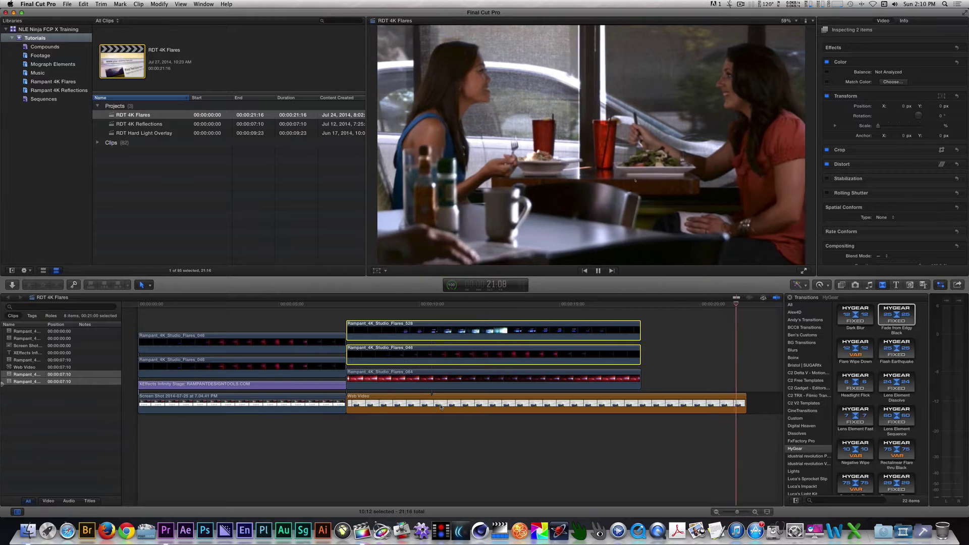
left_click(346, 305)
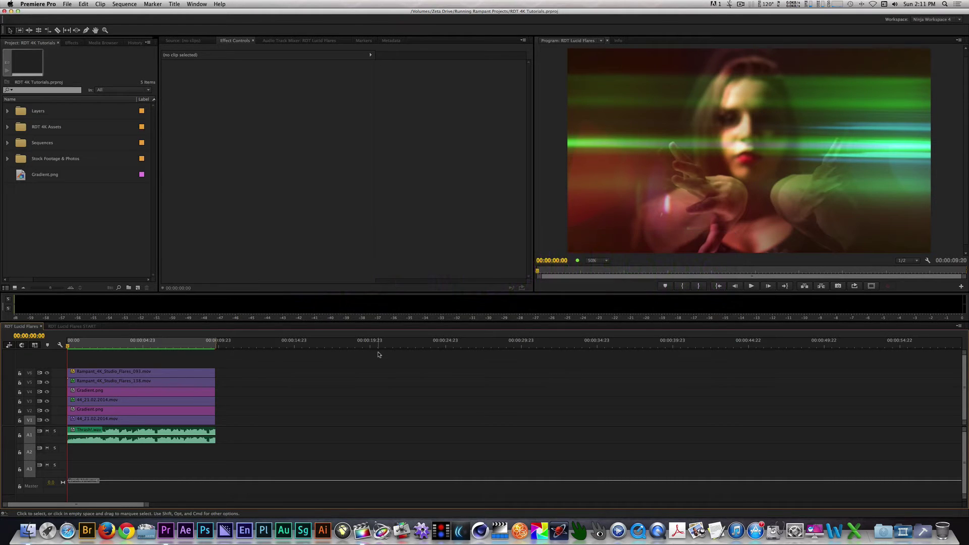
Play the finished RDT Lucid Flares sequence, then switch to the RDT Lucid Flares START sequence
key("space")
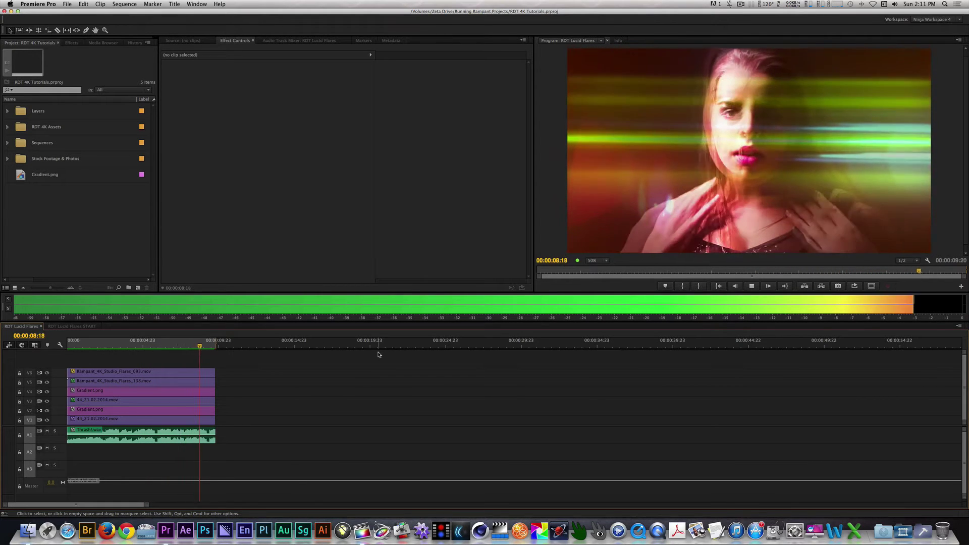
key("Home")
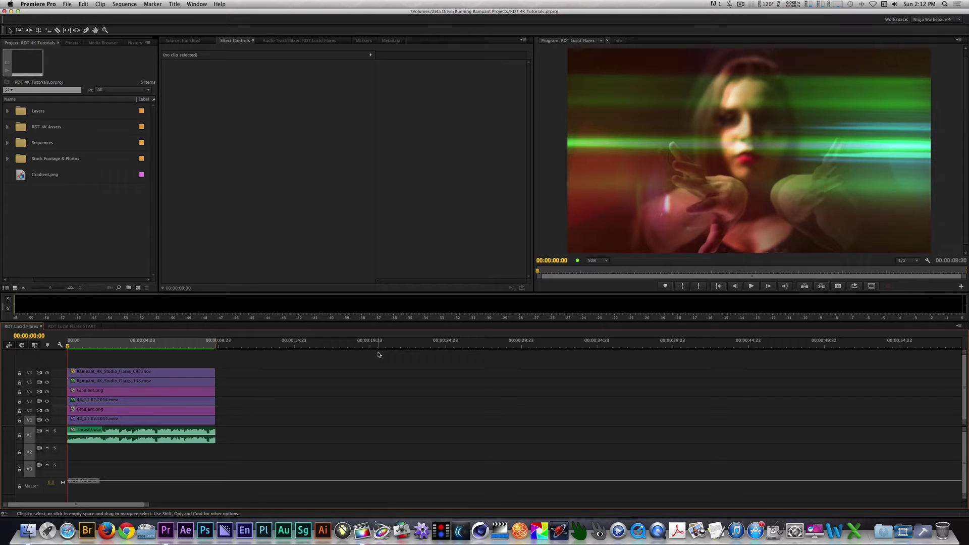
key("shift+period")
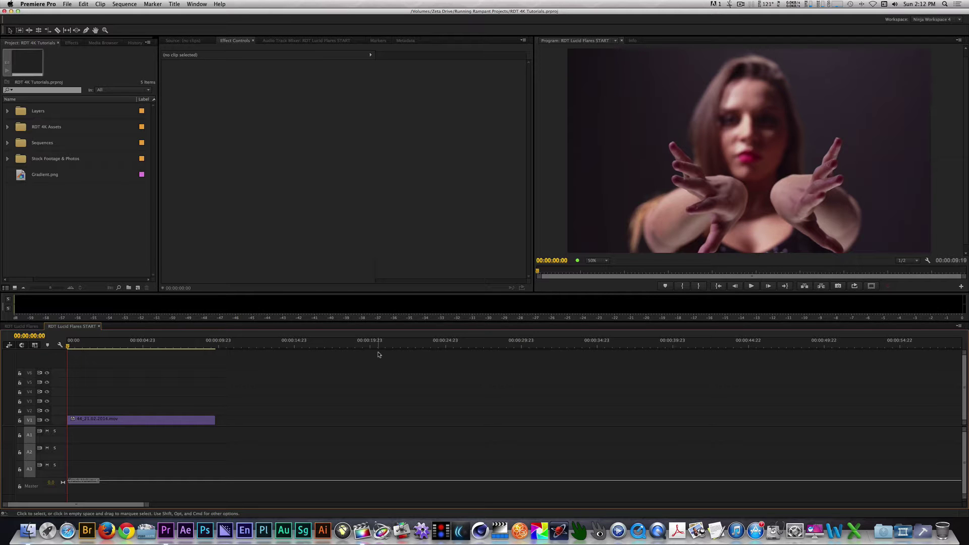
Preview the untouched dancer clip in the START sequence and return to its start
key("space")
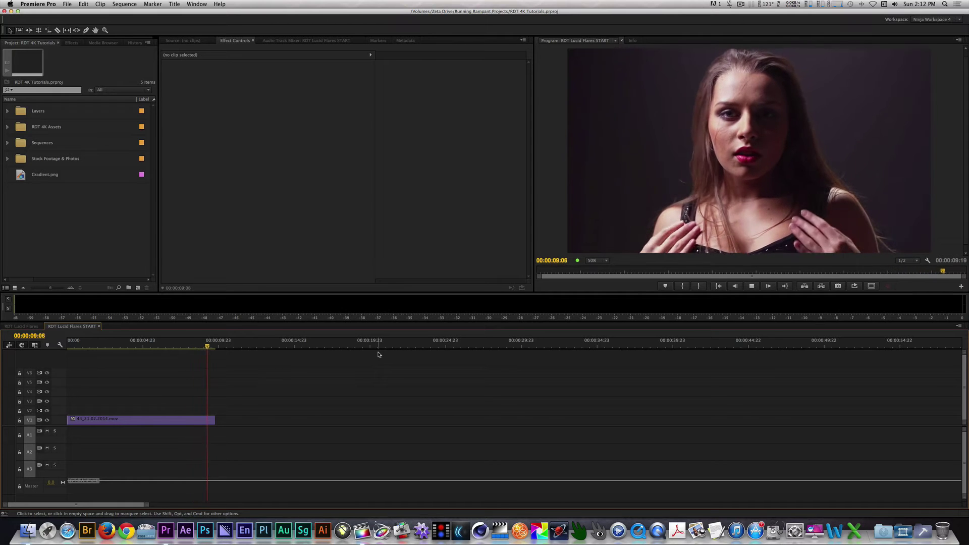
key("Home")
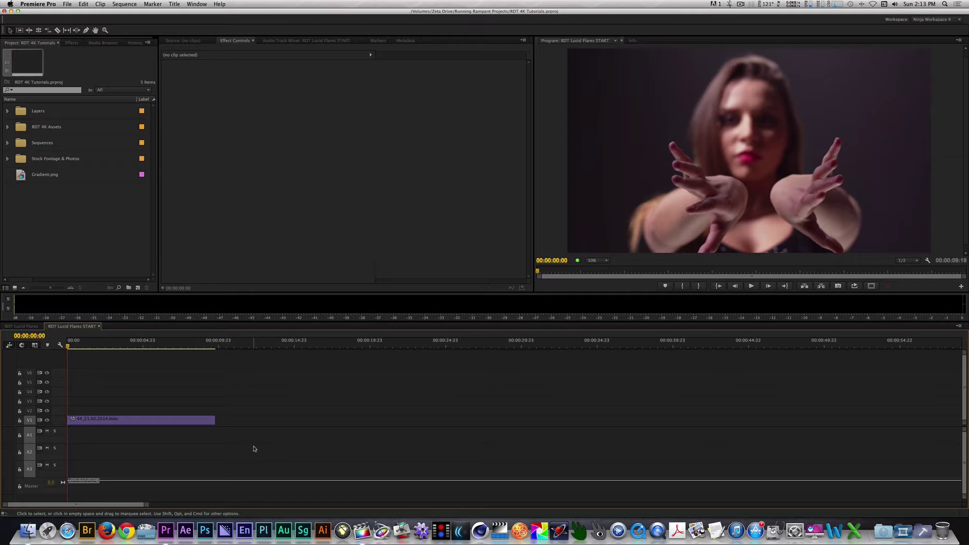
Apply Track Matte Key to the dancer clip and load Gradient.png in the Source monitor
left_click(169, 421)
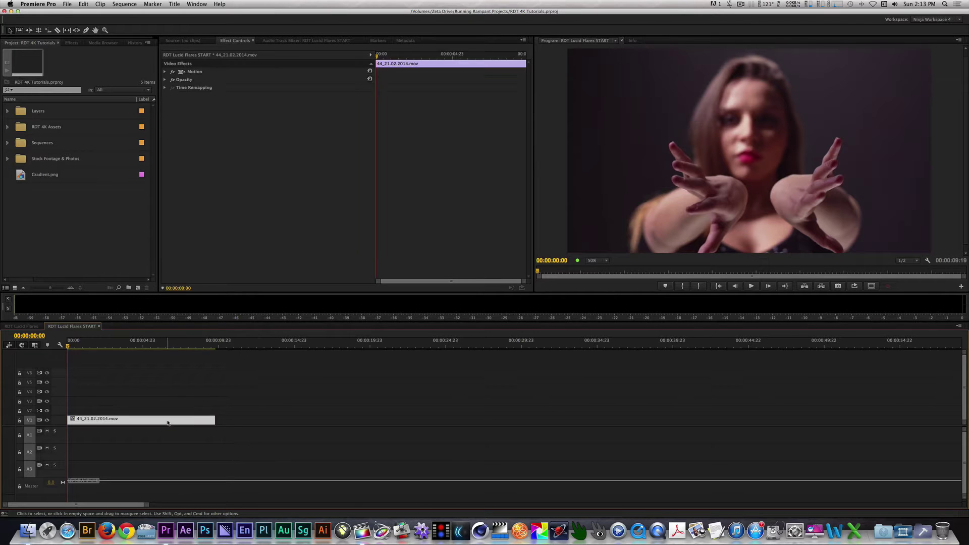
left_click(69, 43)
left_click(52, 52)
type("track matte key")
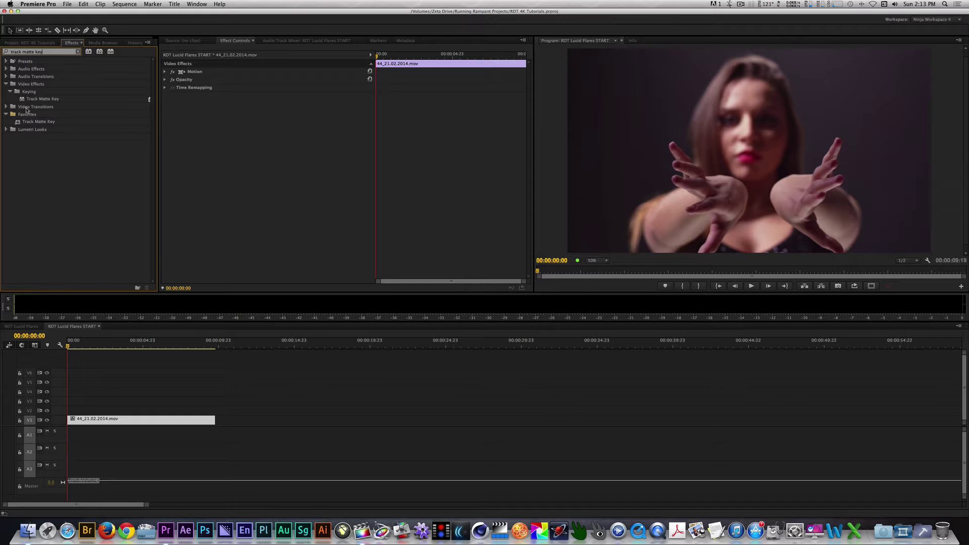
left_click_drag(25, 100, 208, 157)
left_click(30, 43)
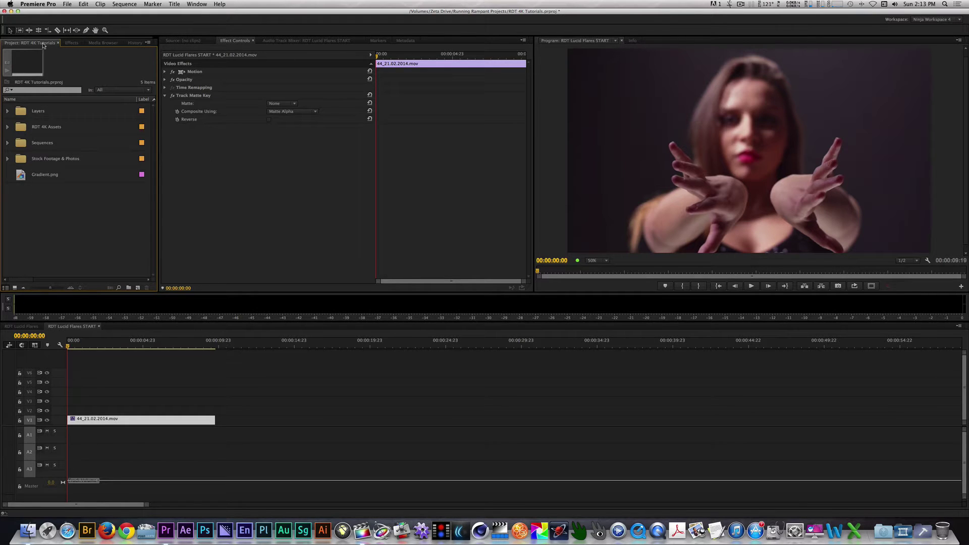
double_click(23, 175)
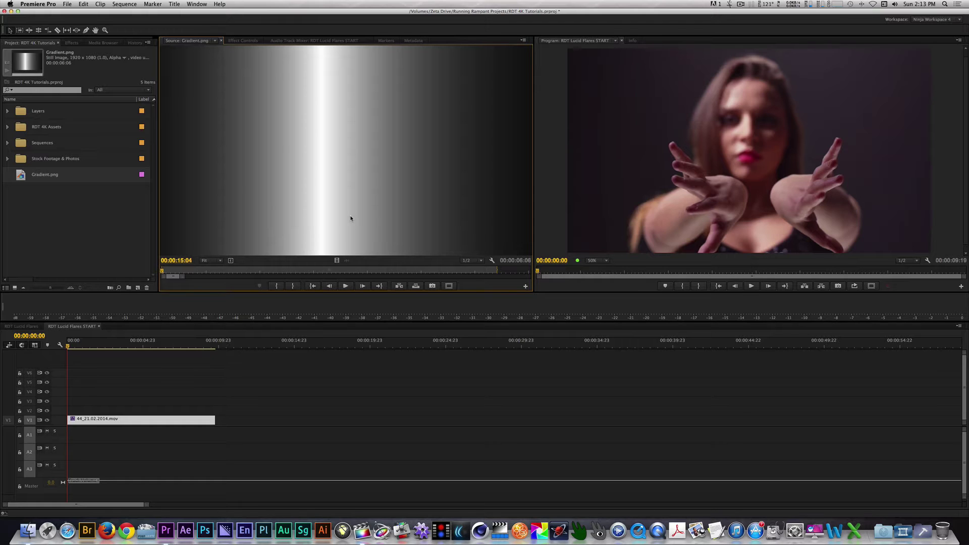
Place Gradient.png on V2 above the dancer clip, extended to match its length
left_click_drag(337, 260, 73, 410)
left_click_drag(161, 410, 215, 410)
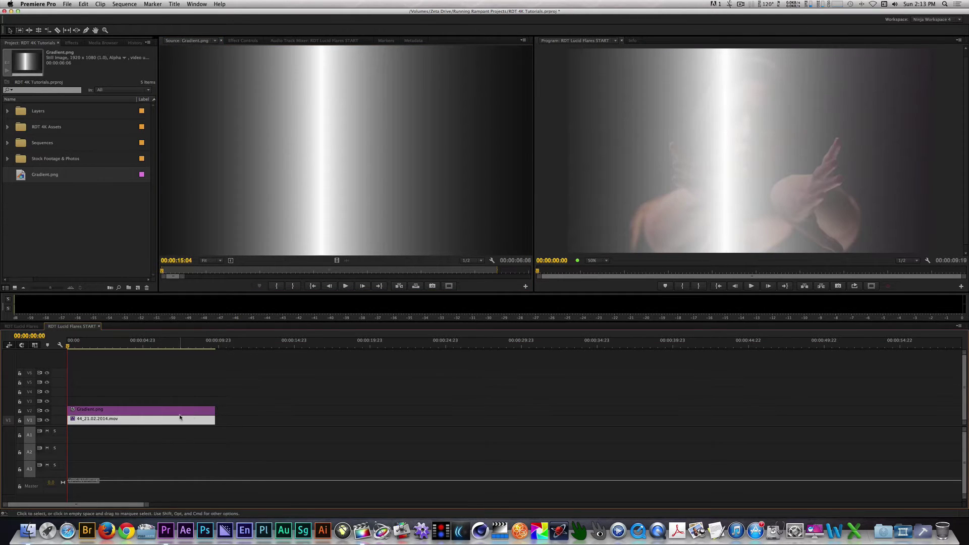
left_click(241, 41)
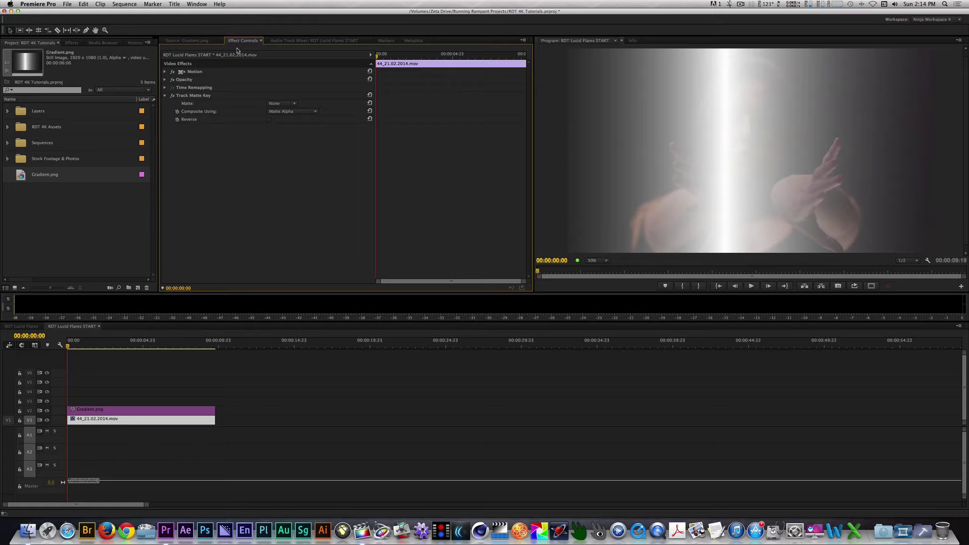
Set the dancer's Track Matte Key to Video 2 with Matte Luma and preview the result
left_click(292, 104)
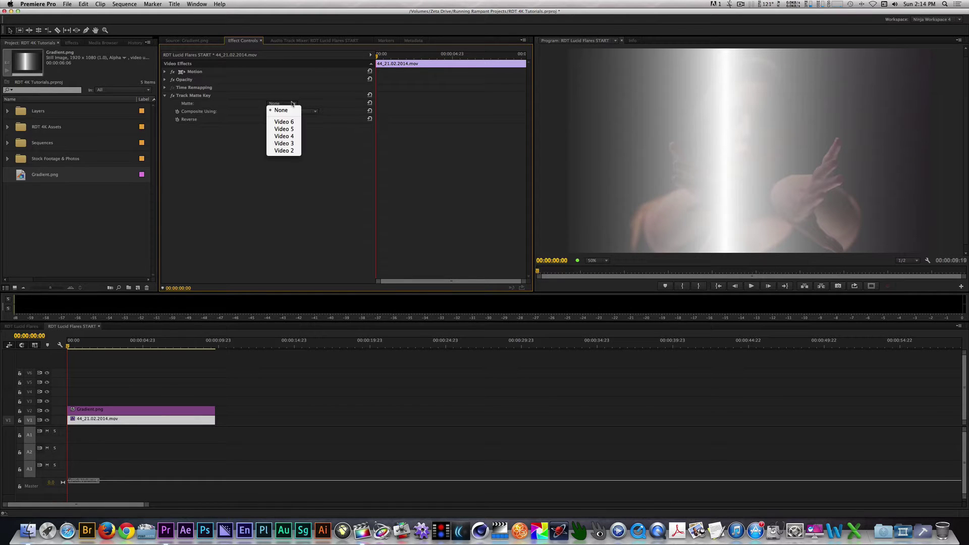
left_click(294, 151)
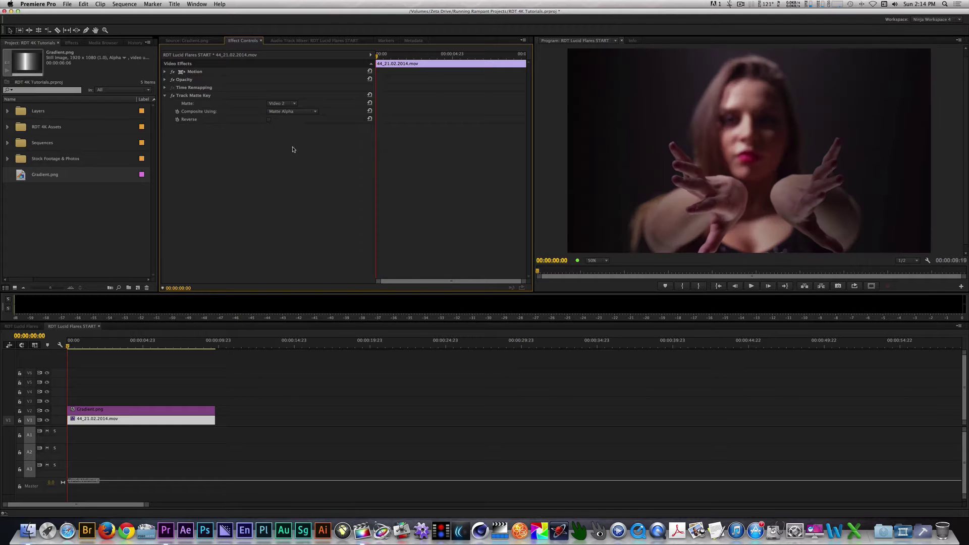
left_click(309, 112)
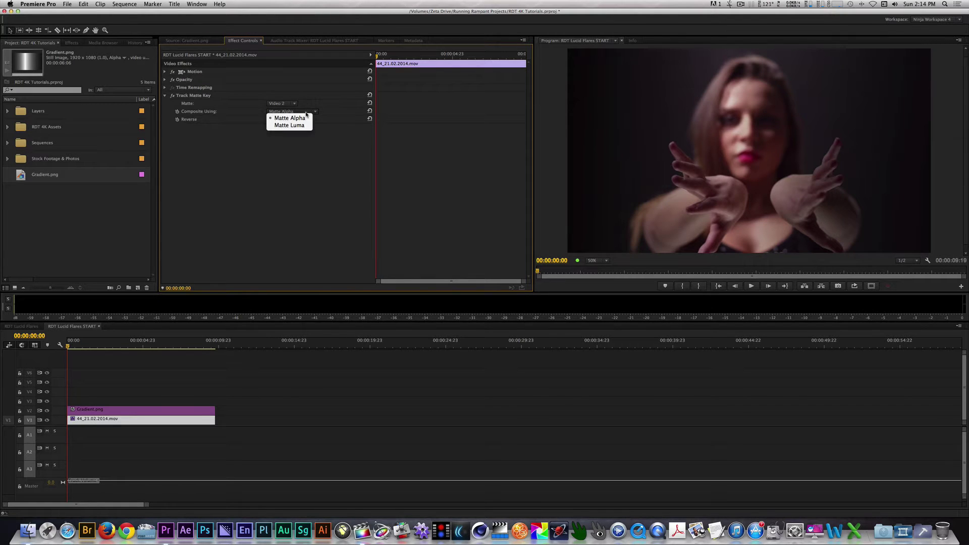
left_click(302, 125)
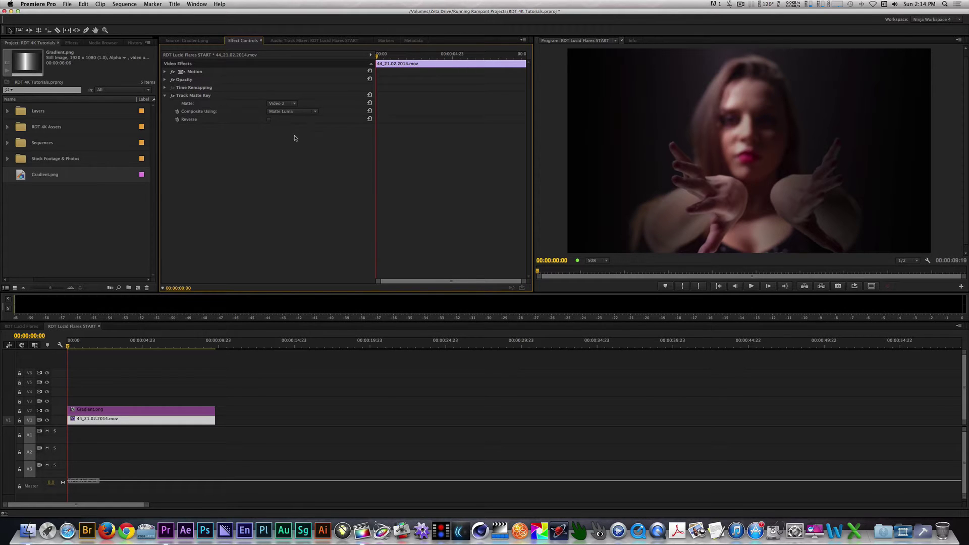
left_click(80, 346)
left_click_drag(84, 348, 46, 361)
left_click(147, 443)
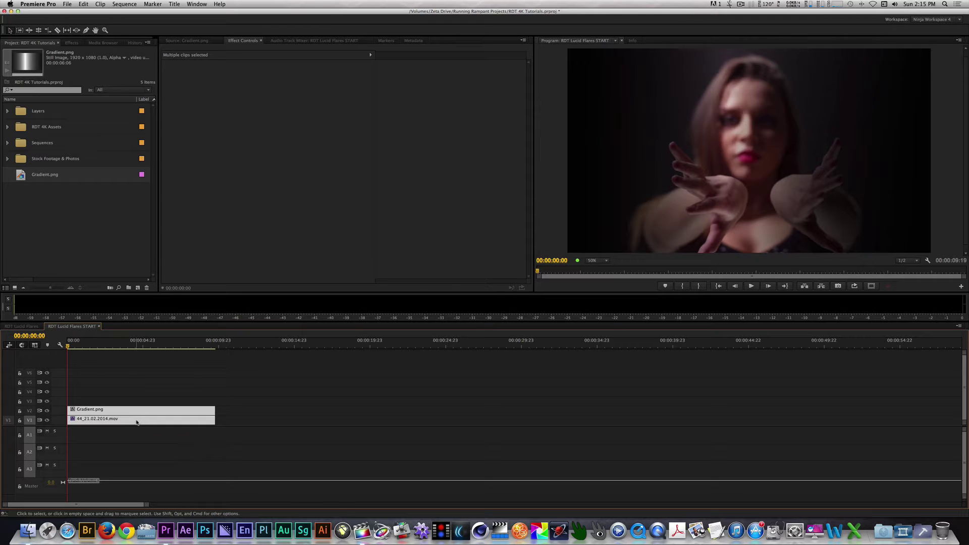
Duplicate the dancer and gradient clips onto V3 and V4, matting the V3 copy with Video 4
left_click_drag(140, 422, 135, 401)
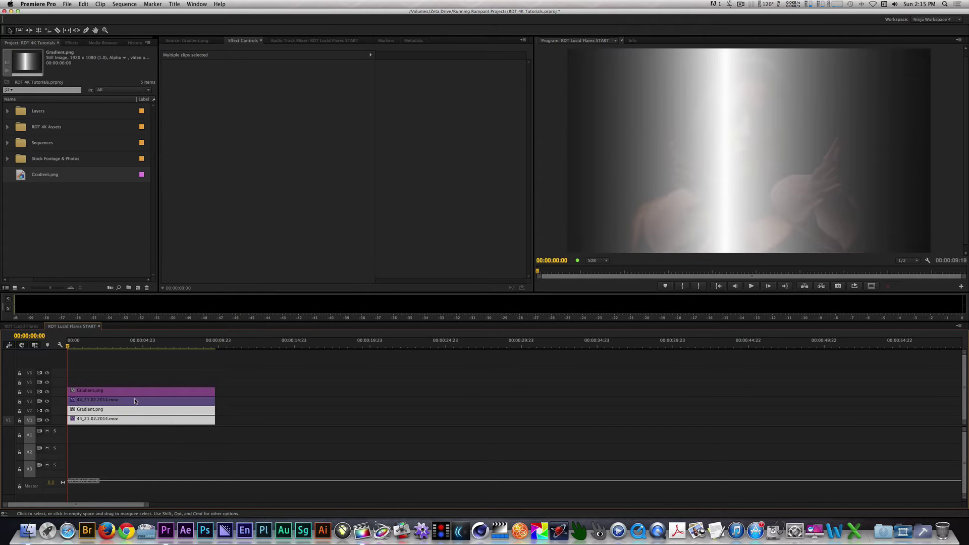
left_click(123, 404)
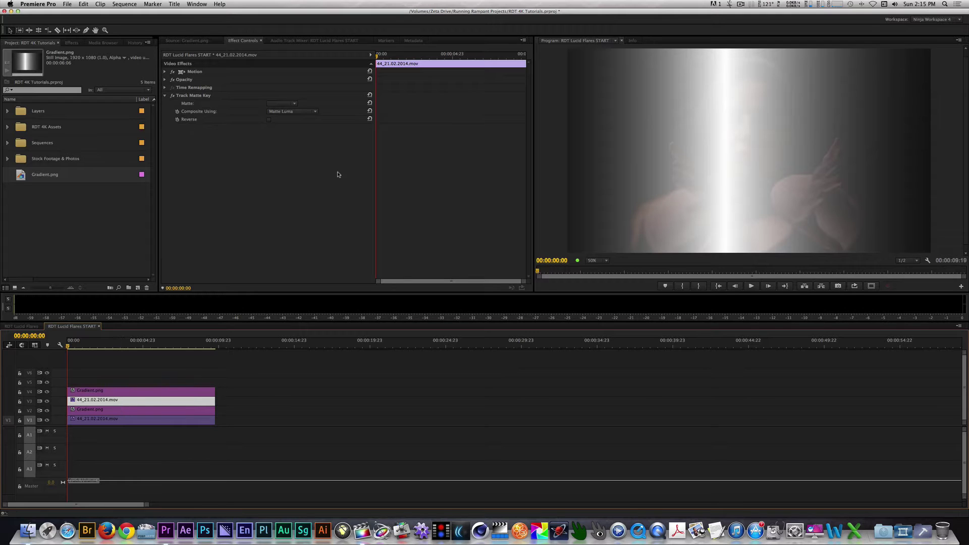
left_click(285, 104)
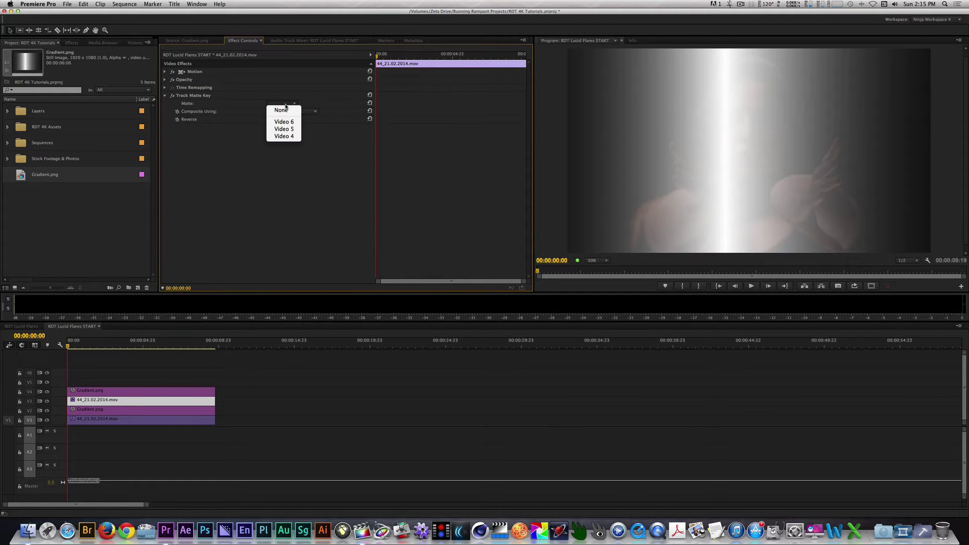
left_click(287, 136)
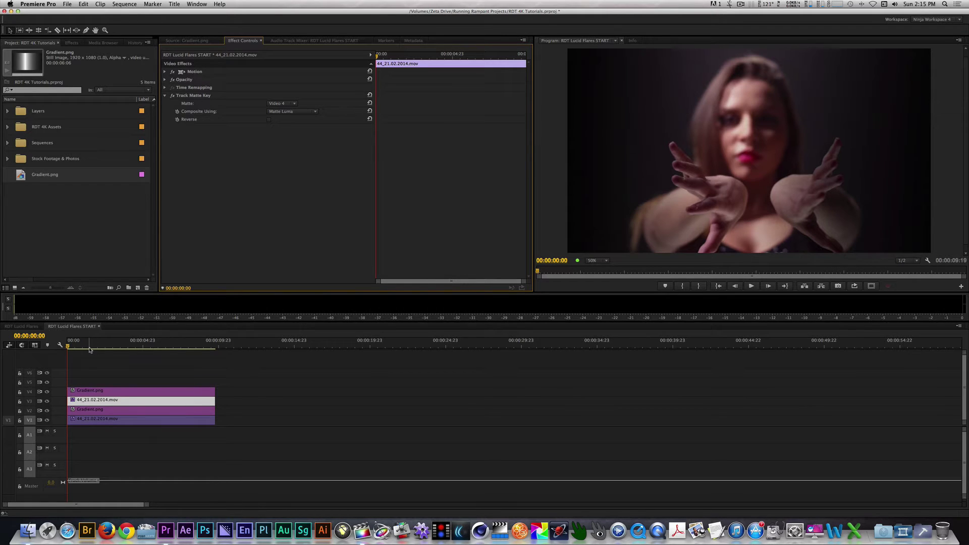
mouse_move(76, 348)
left_mouse_down()
mouse_move(142, 353)
mouse_move(59, 355)
left_mouse_up()
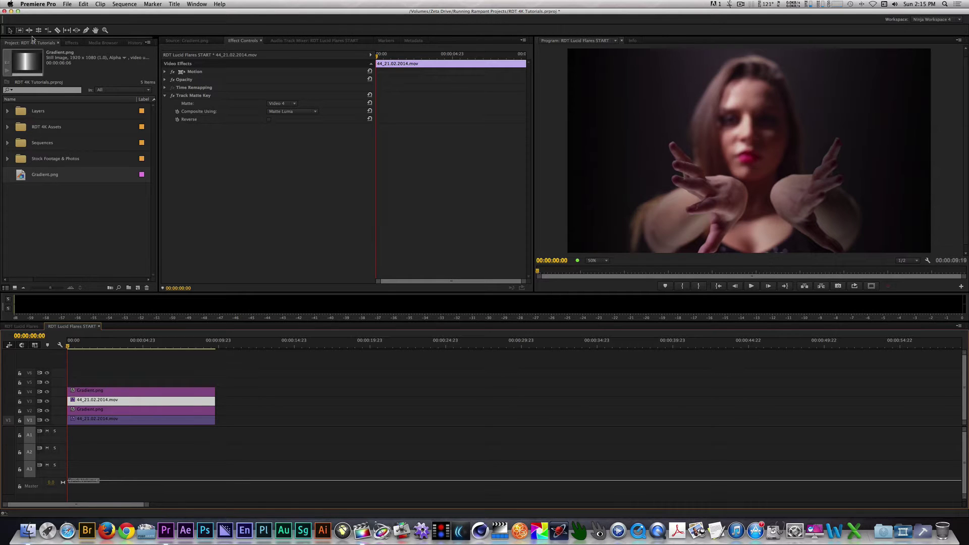
Apply the Chaos Overdrive 2 preset to the V3 dancer copy and move Track Matte Key below it
left_click(71, 42)
left_click(56, 52)
type("chaos")
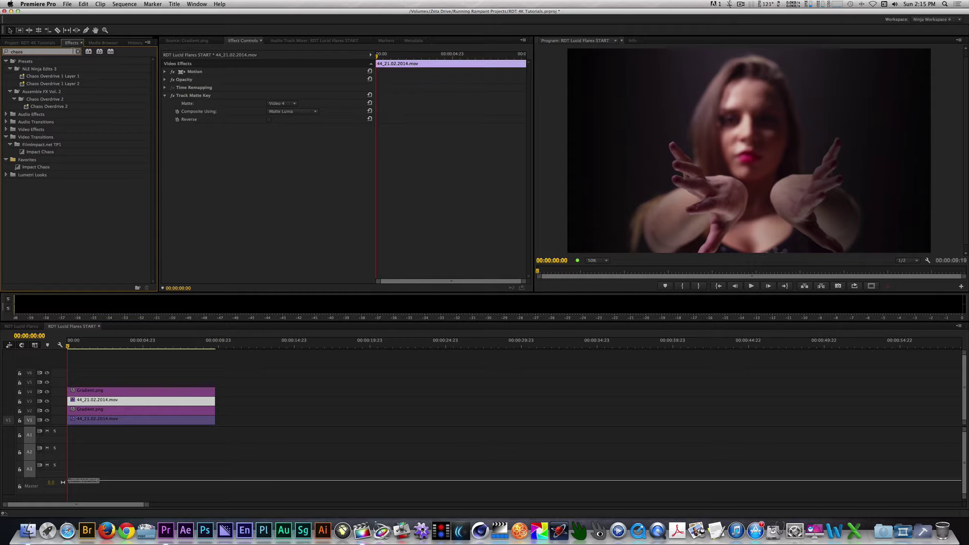
left_click_drag(28, 108, 126, 406)
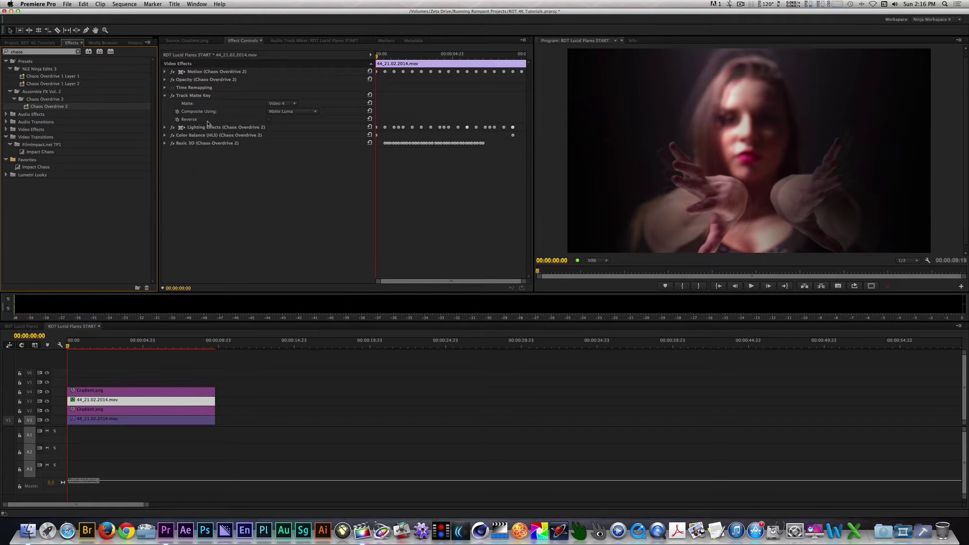
left_click_drag(197, 96, 203, 150)
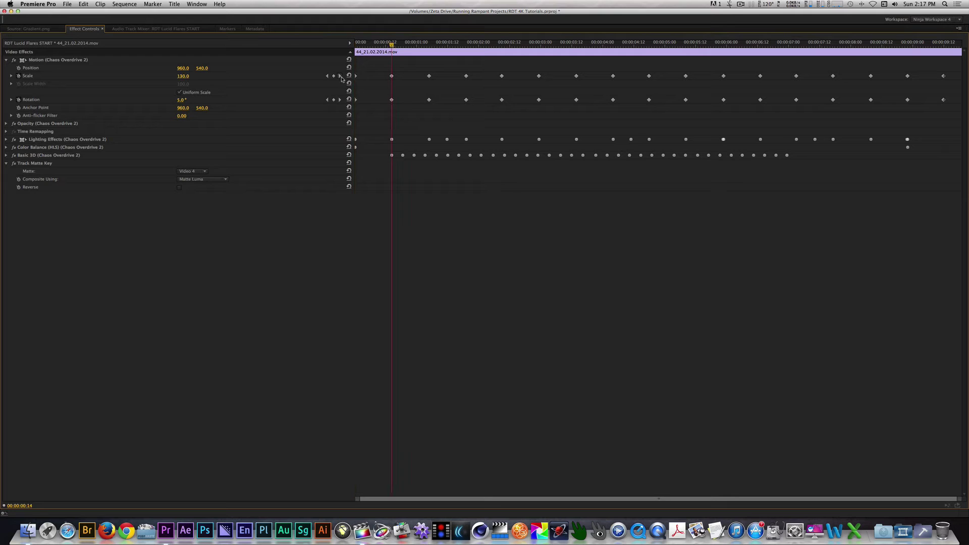
Step through the Scale keyframes on the dancer copy, then return the playhead to the start
double_click(340, 76)
left_click(340, 76)
left_click(341, 77)
left_click(341, 76)
left_click(341, 77)
left_click(341, 77)
key("Home")
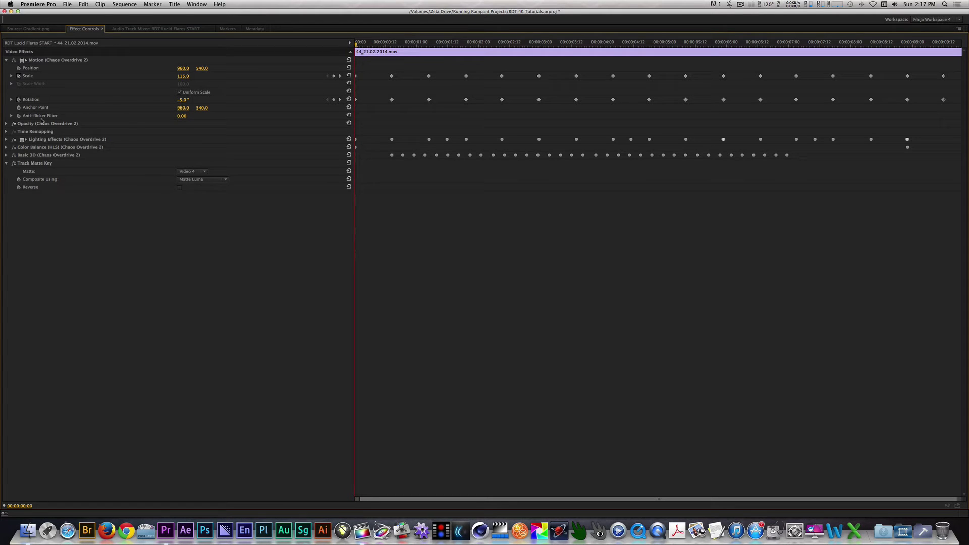
Inspect the Opacity and Lighting Effects settings and jump to the Hue keyframe
left_click(6, 124)
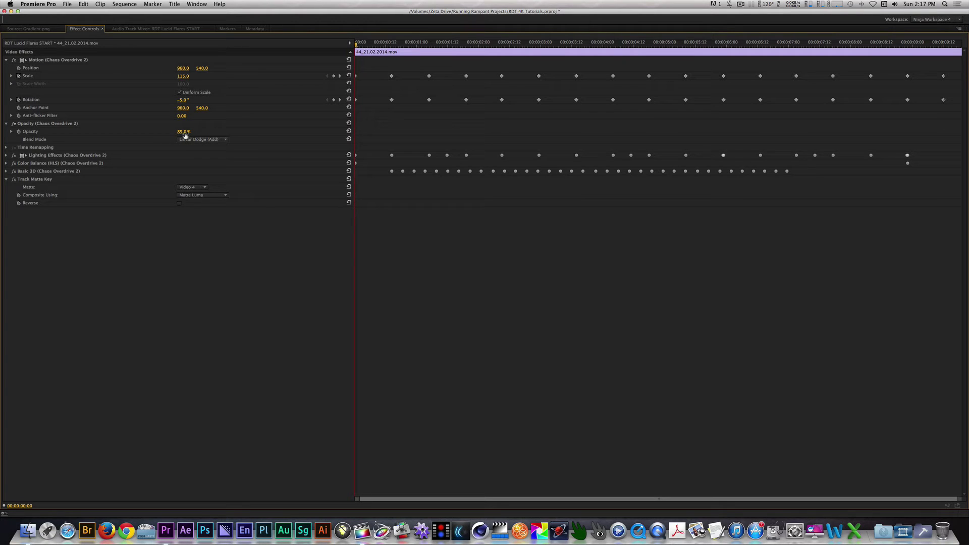
left_click(68, 156)
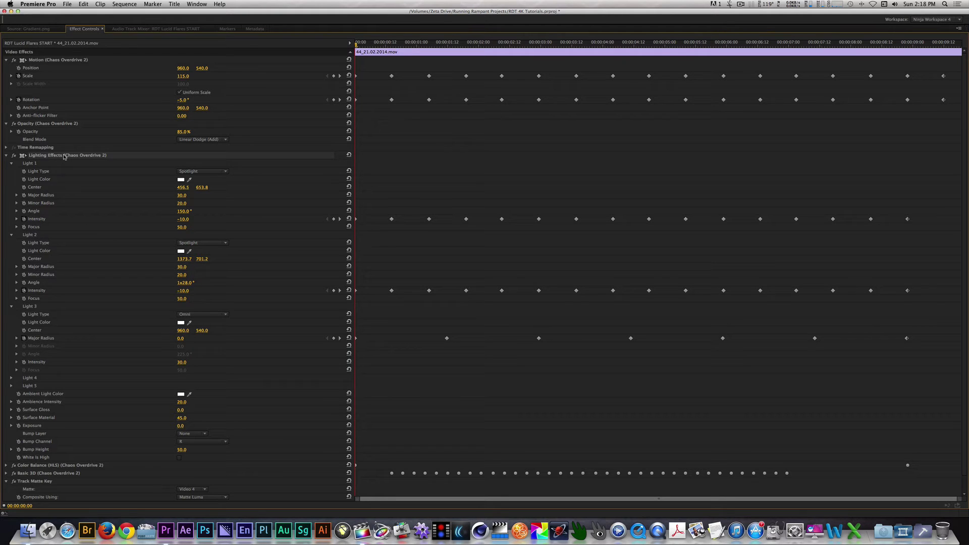
left_click(65, 155)
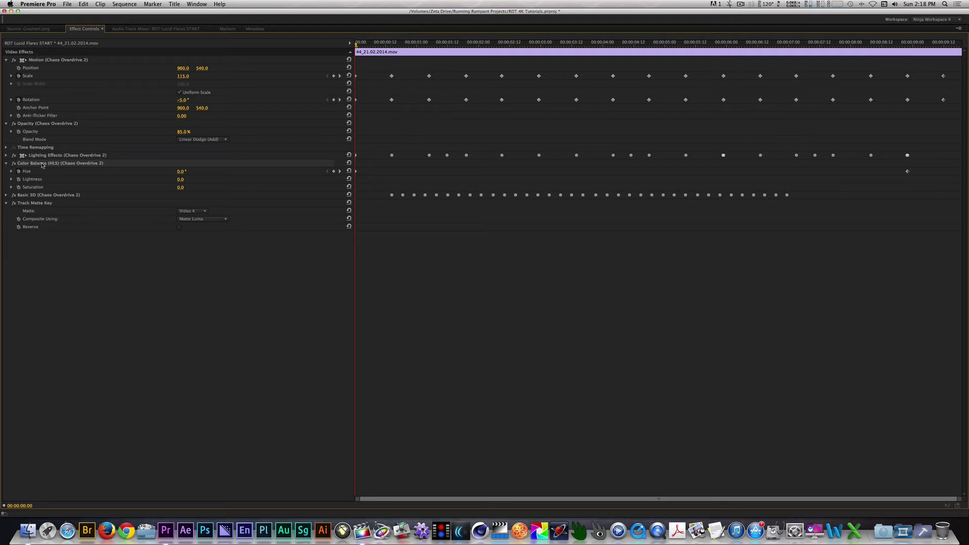
left_click(340, 172)
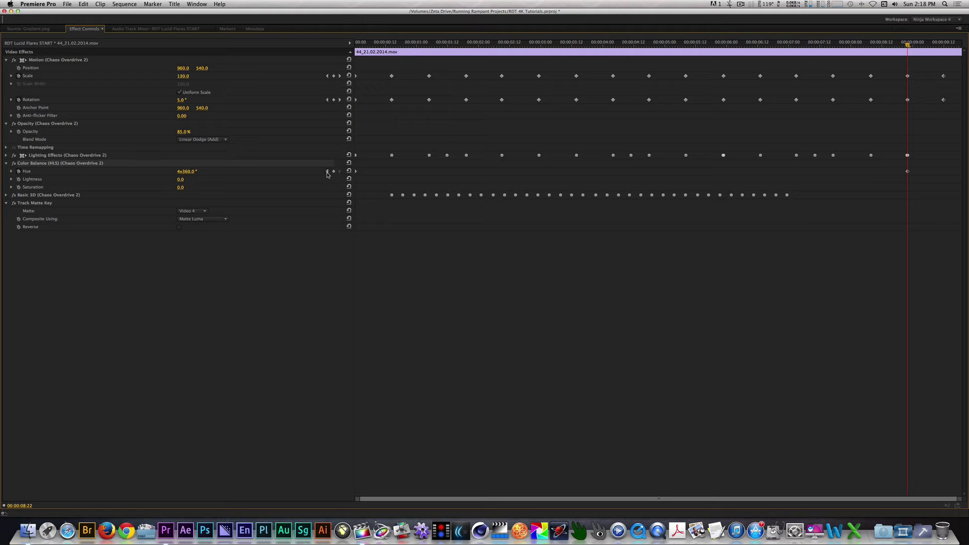
left_click(327, 174)
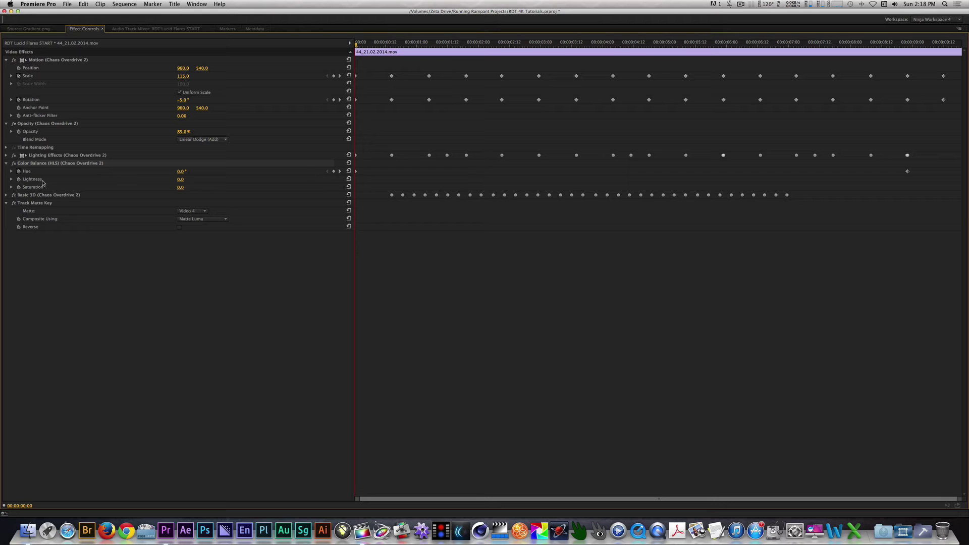
Step through the Basic 3D Swivel keyframes, then restore the full workspace layout
left_click(6, 196)
left_click(340, 203)
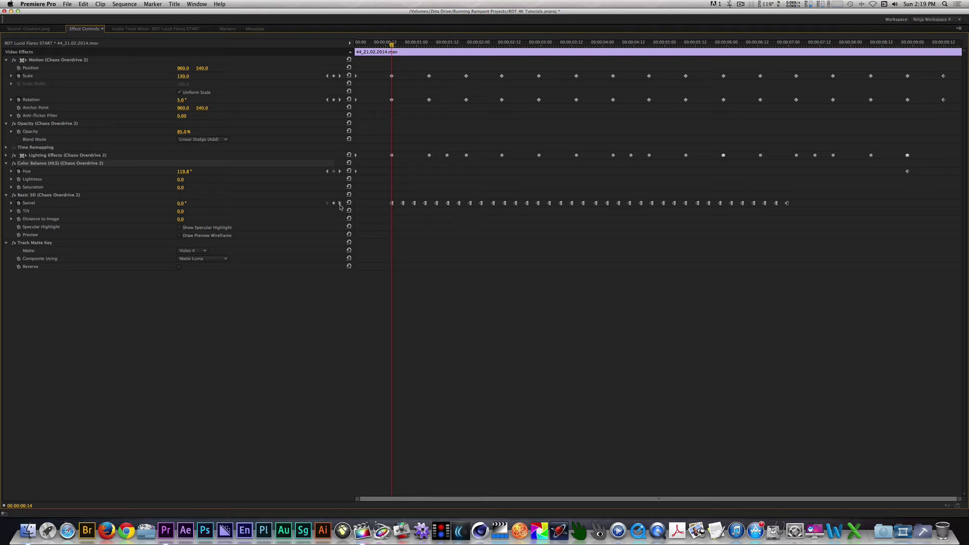
left_click(340, 203)
left_click(340, 204)
left_click(339, 204)
left_click(340, 204)
left_click(339, 203)
left_click(340, 203)
left_click(340, 204)
left_click(340, 204)
key("Home")
key("grave")
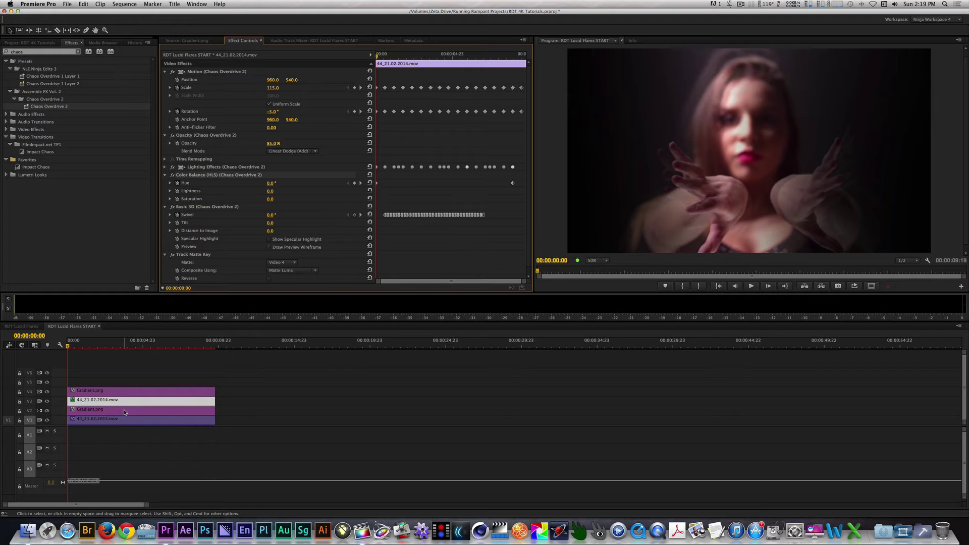
Play back the effect, then place Rampant_4K_Studio_Flares_138.mov on V5 at the sequence start
left_click(102, 368)
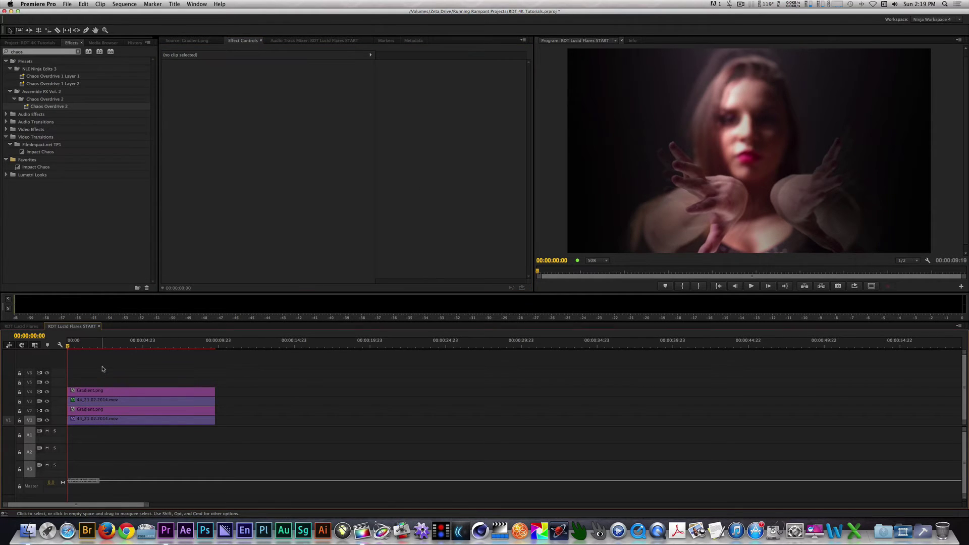
key("space")
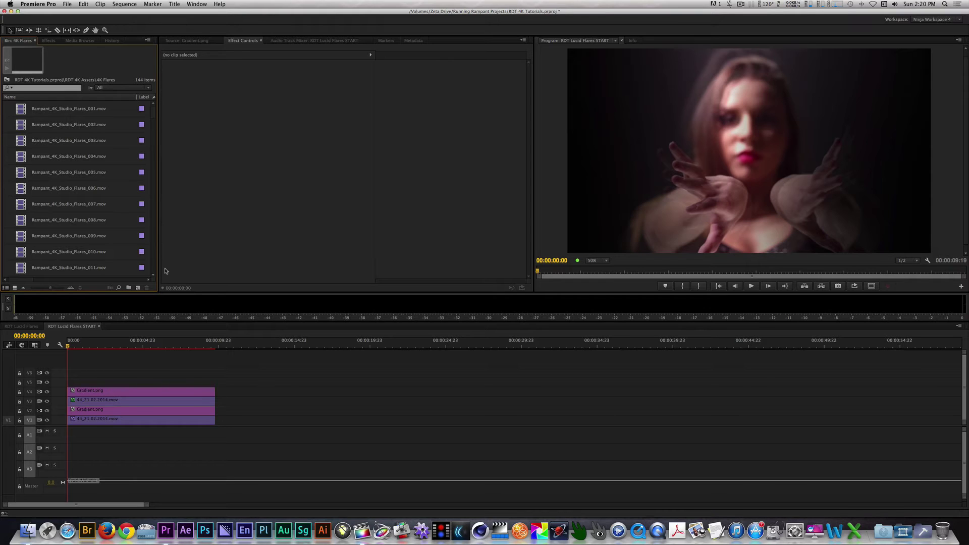
scroll(32, 253, "down", 20)
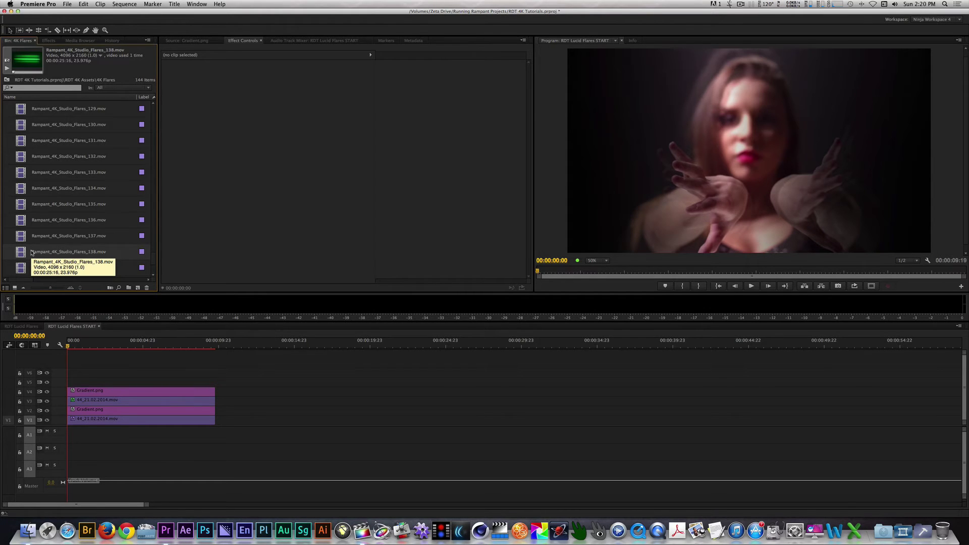
left_click_drag(20, 254, 216, 384)
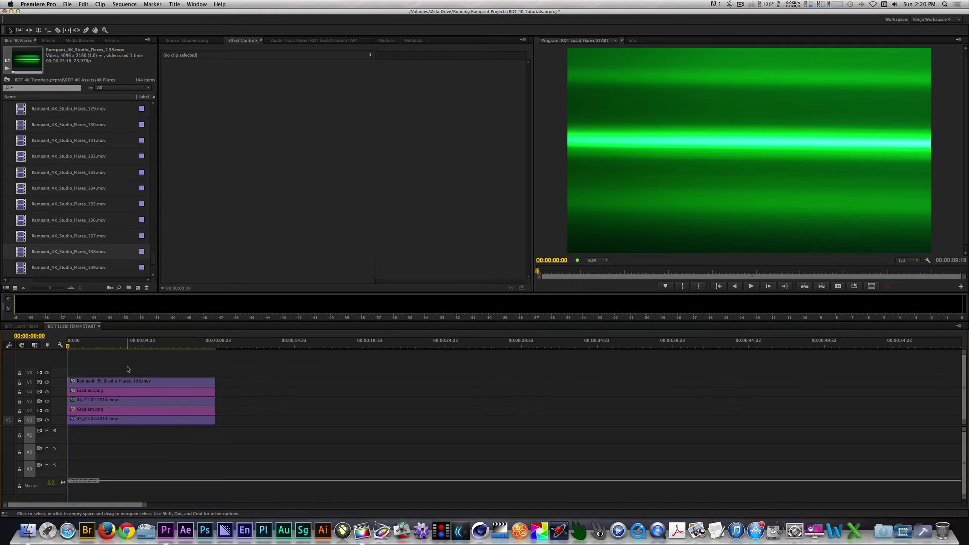
Set the V5 flare clip's Motion Scale to 65
left_click(146, 382)
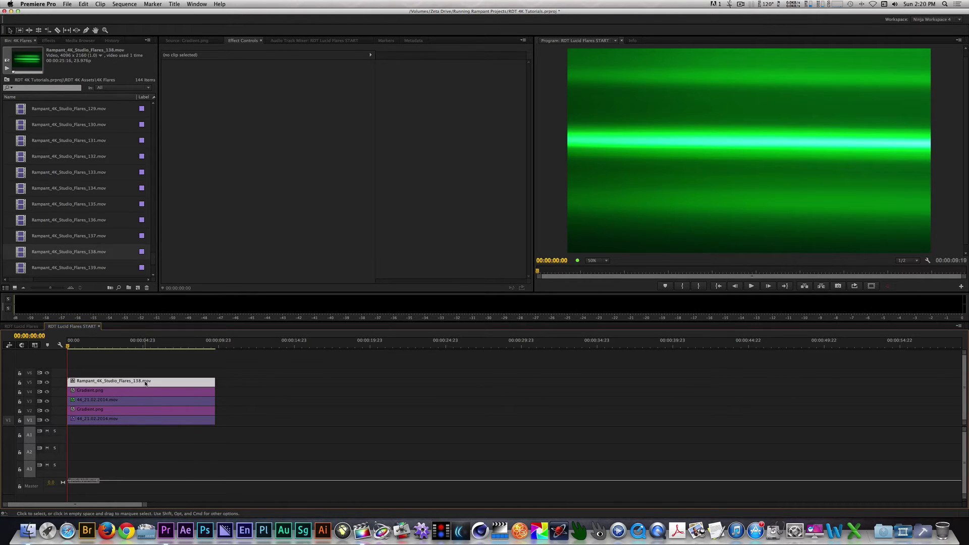
left_click(239, 43)
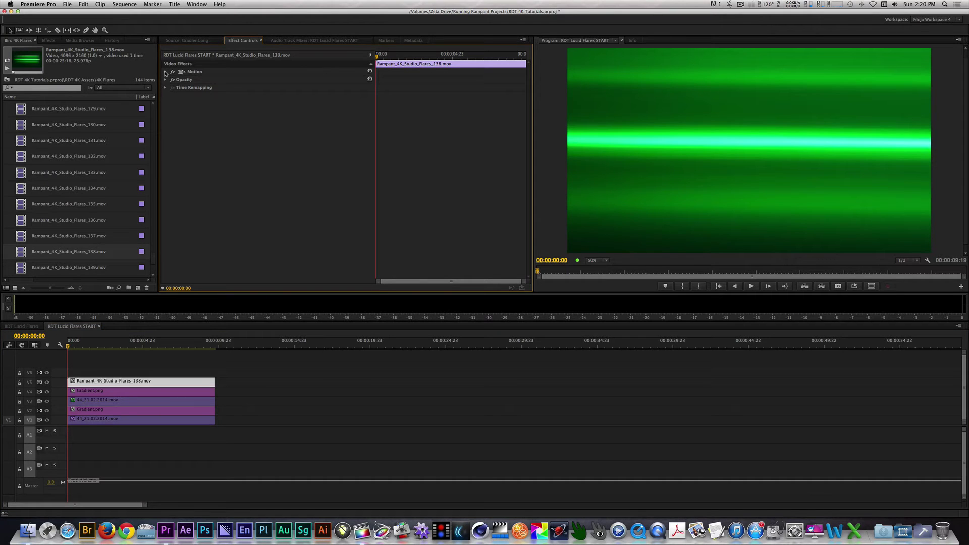
left_click(165, 72)
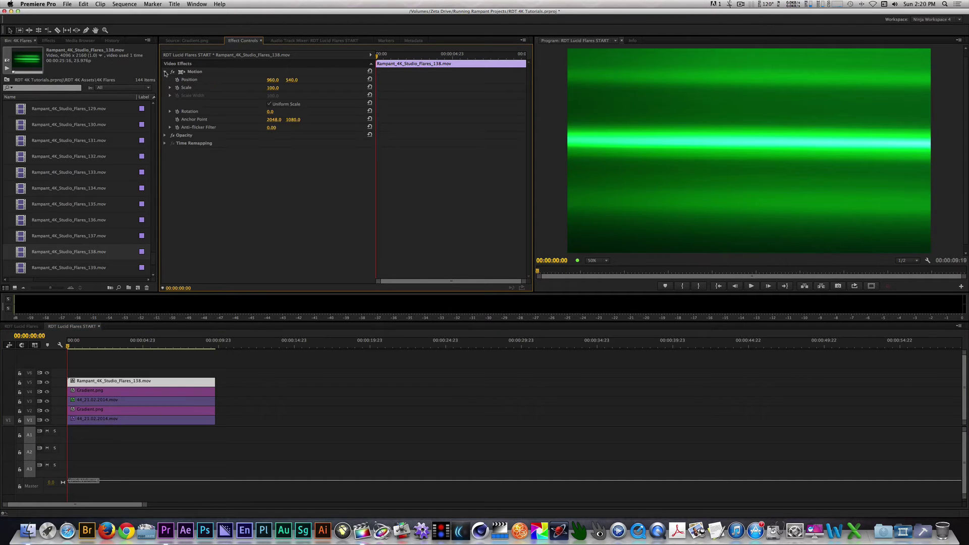
left_click(273, 88)
type("65")
key("Return")
left_click(101, 347)
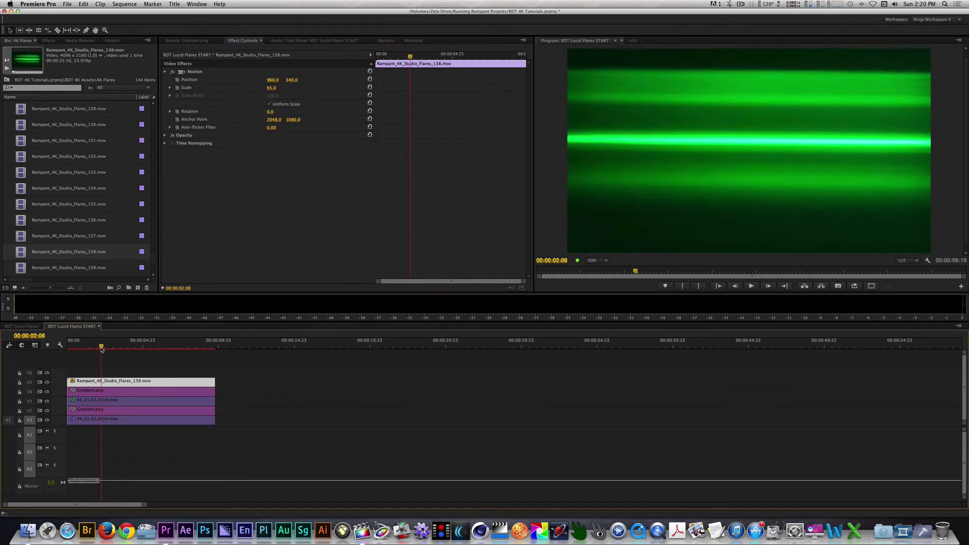
Set the flare clip's blend mode to Soft Light and preview the result
left_click(246, 42)
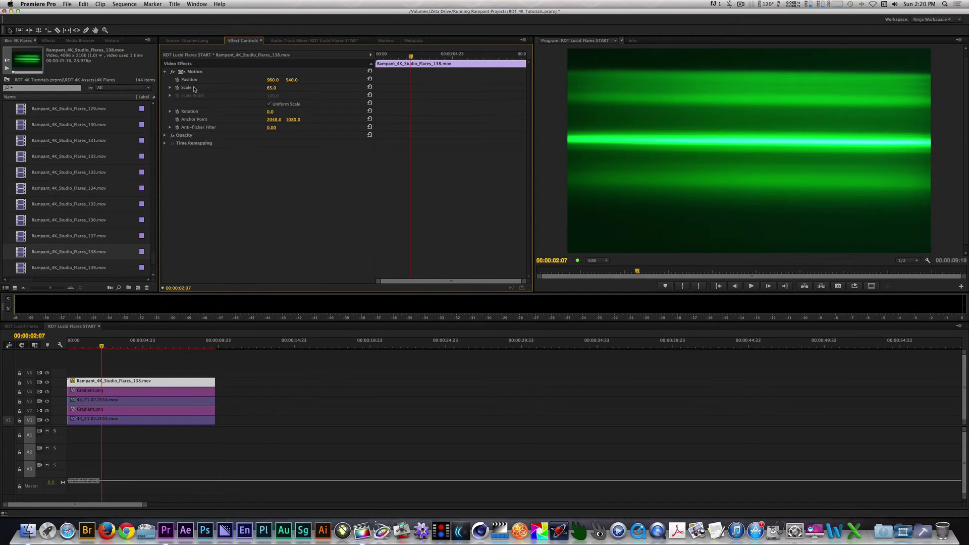
left_click(165, 136)
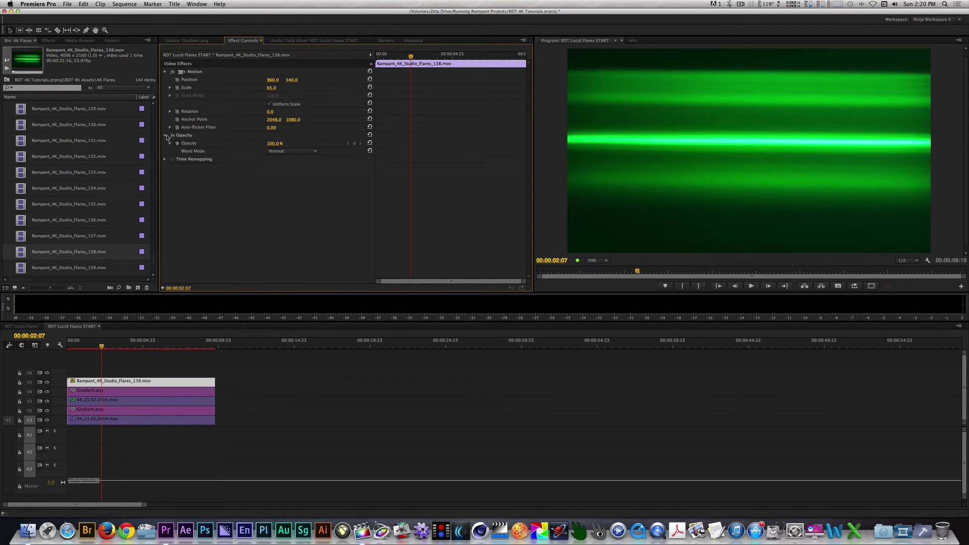
left_click(315, 151)
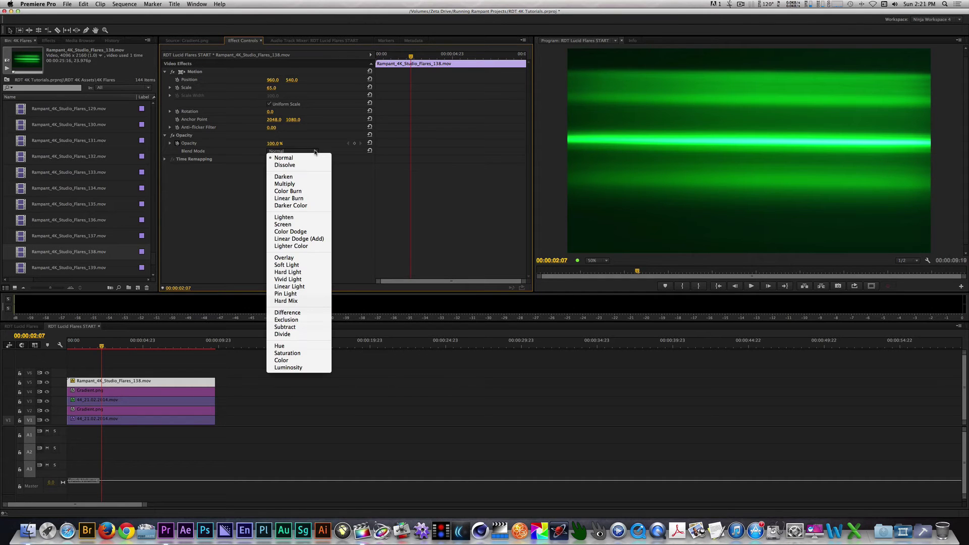
left_click(298, 265)
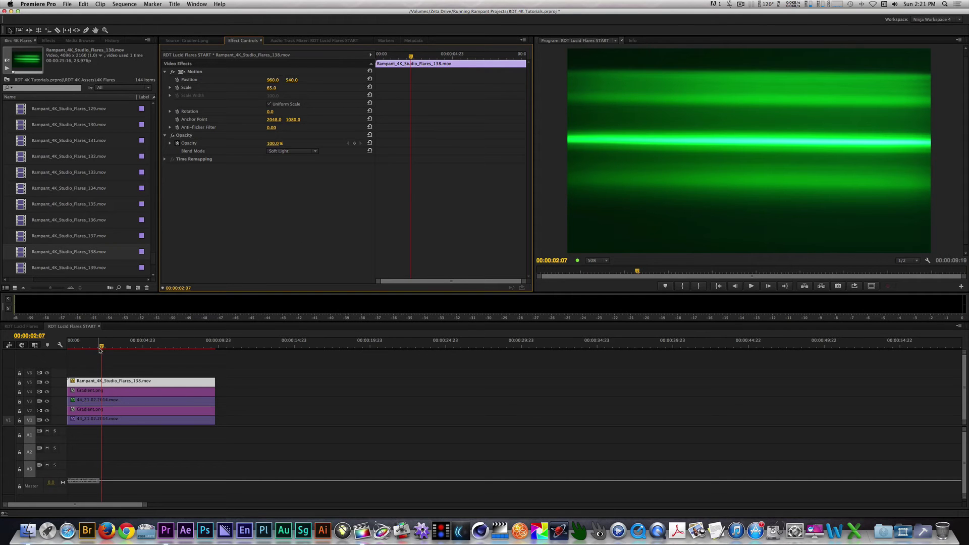
left_click_drag(100, 350, 103, 347)
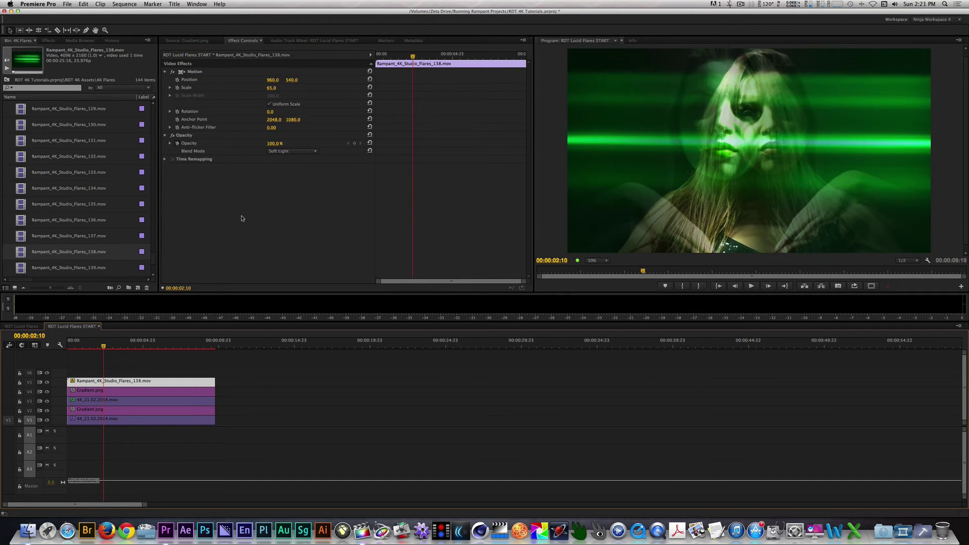
Apply Color Balance (HLS) to the green flare clip
left_click(246, 42)
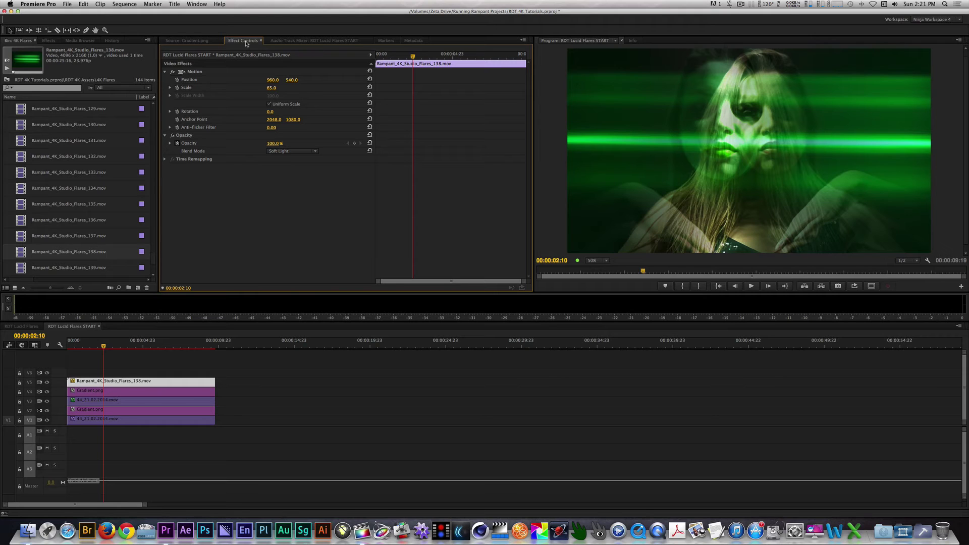
left_click(49, 41)
type("hls")
left_click_drag(29, 123, 218, 170)
Keyframe Hue from 0 at the clip start to one full revolution at the end
key("Home")
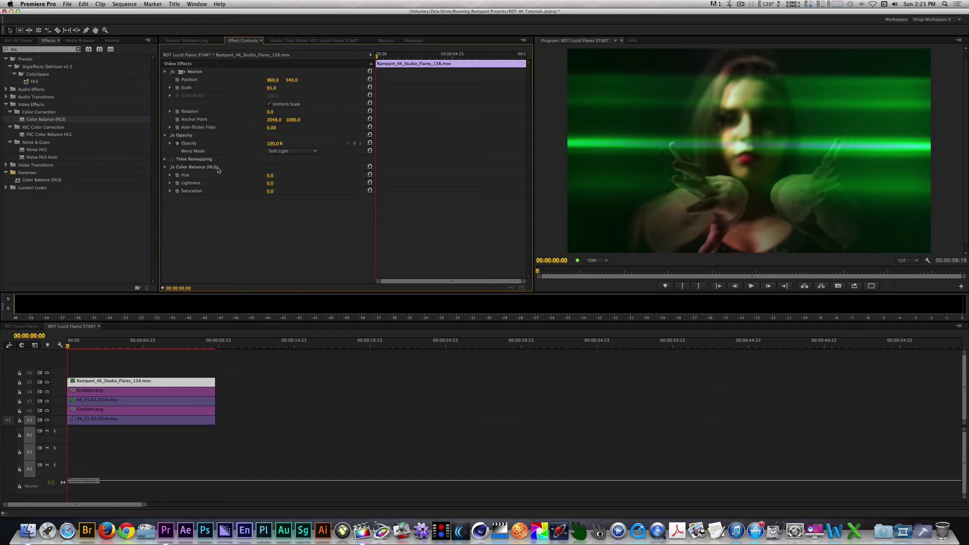
left_click(177, 176)
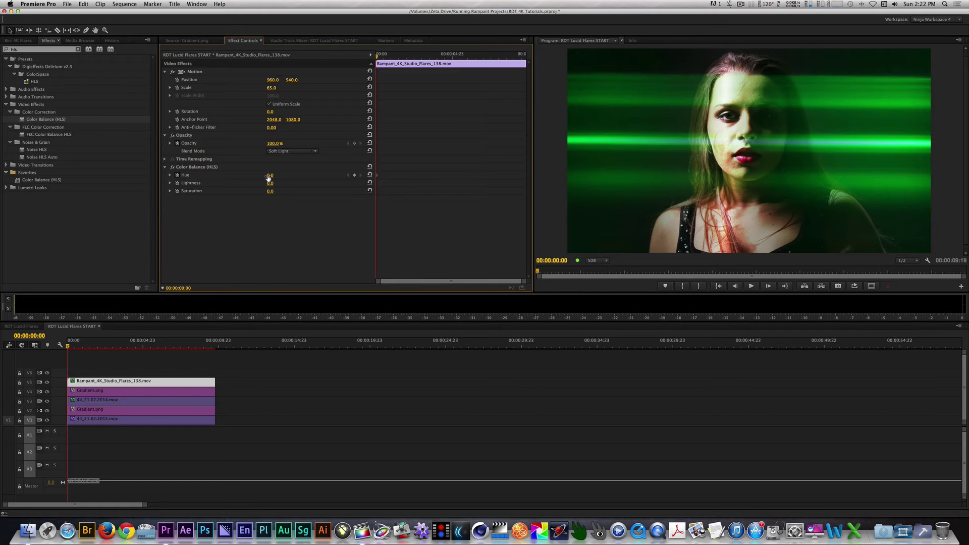
key("End")
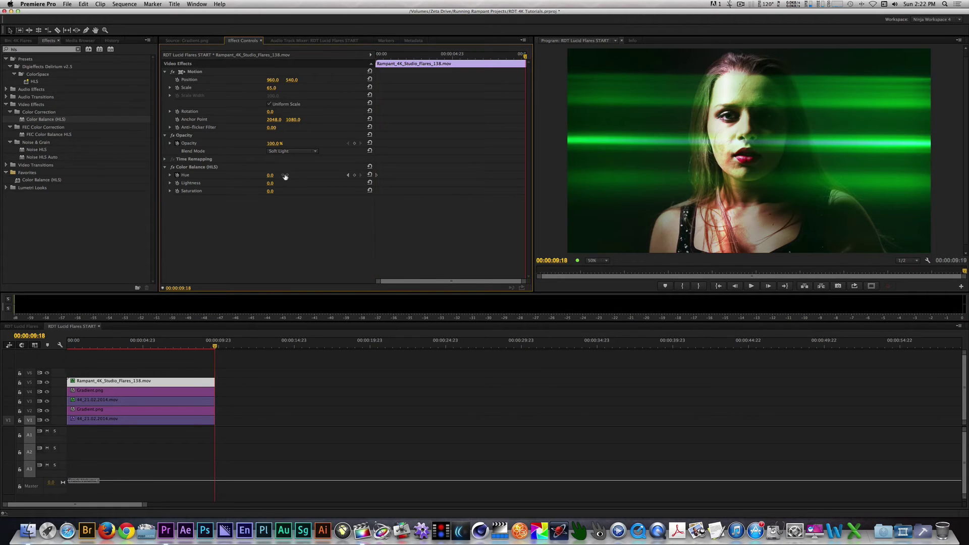
left_click(280, 173)
key("Return")
left_click(18, 41)
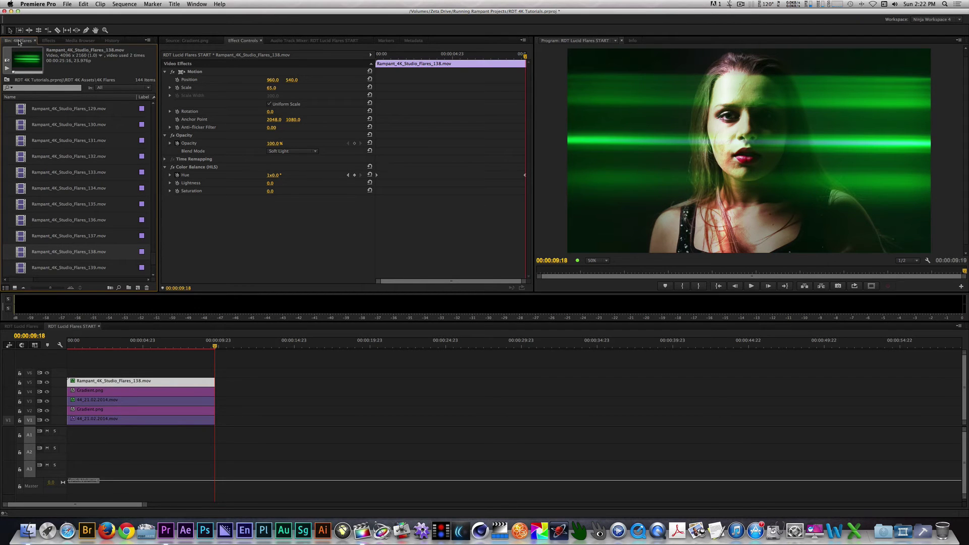
Place Rampant_4K_Studio_Flares_093.mov on V6 from In point 00:00:01:05, trimmed to 9:18
scroll(97, 150, "up", 10)
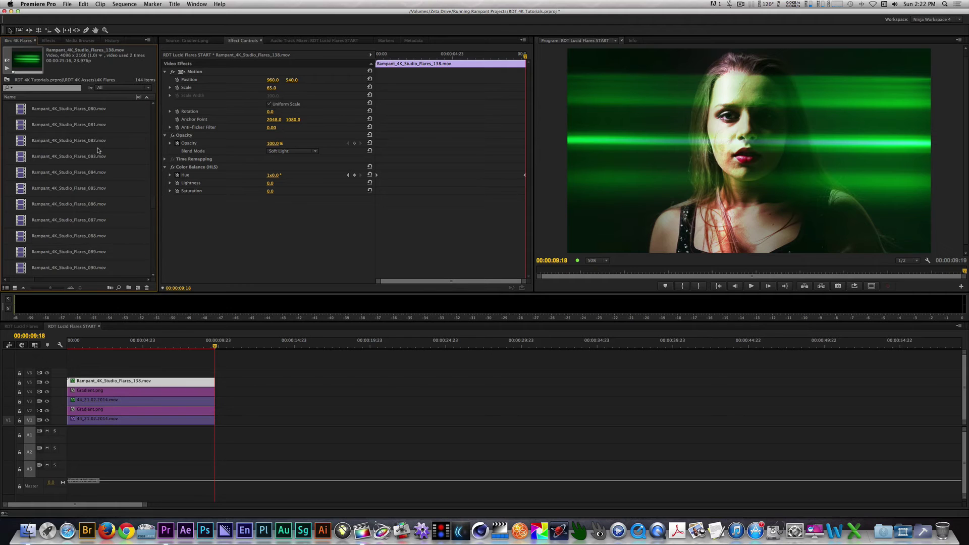
scroll(97, 150, "down", 2)
double_click(25, 222)
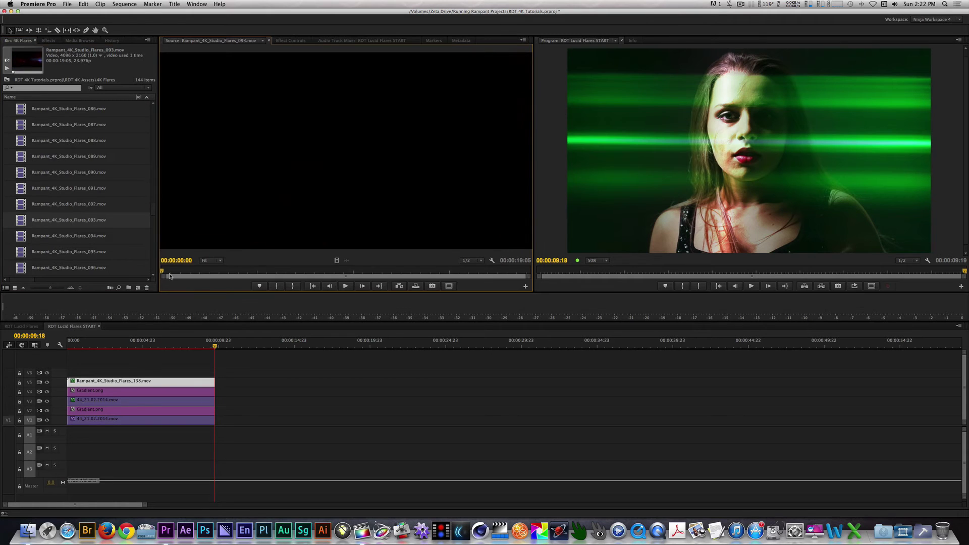
left_click_drag(170, 276, 184, 276)
key("i")
left_click_drag(337, 260, 75, 376)
left_click_drag(345, 374, 215, 374)
key("Home")
left_click(227, 216)
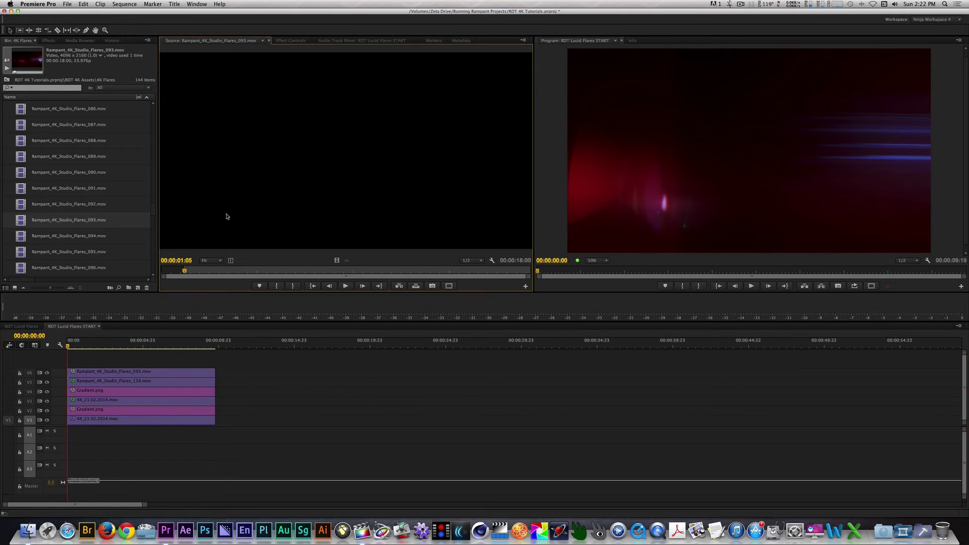
Set the 093 flare to 75% opacity with Linear Dodge (Add) blending
left_click(168, 374)
left_click(291, 41)
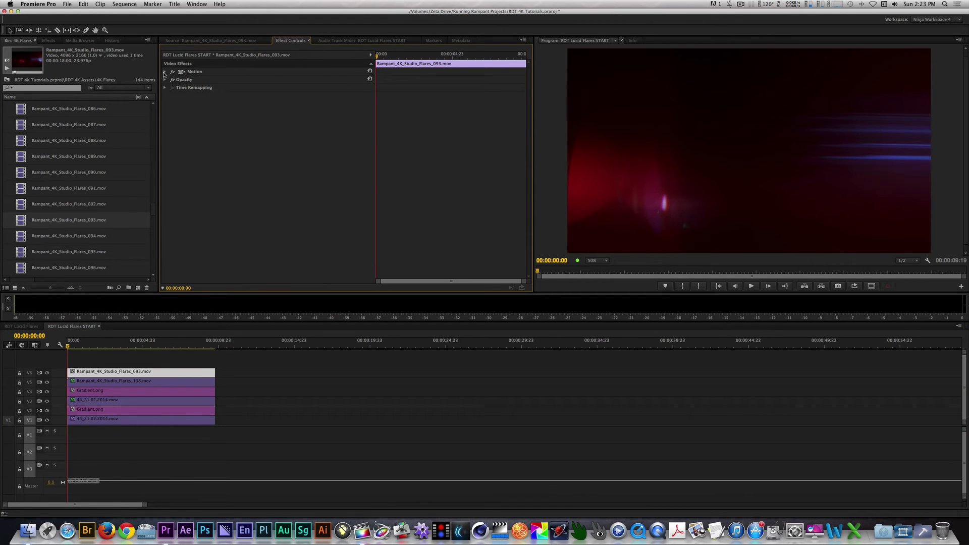
left_click(164, 72)
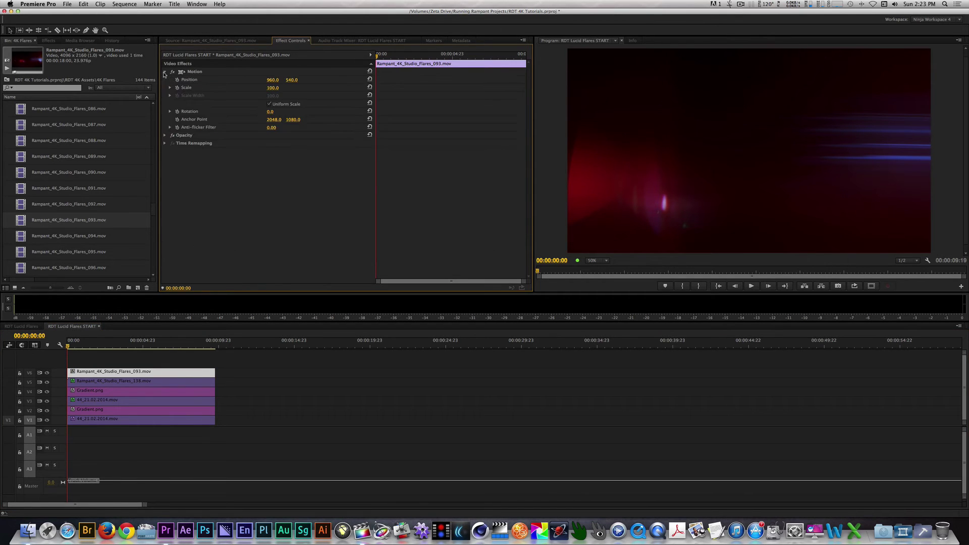
left_click(165, 135)
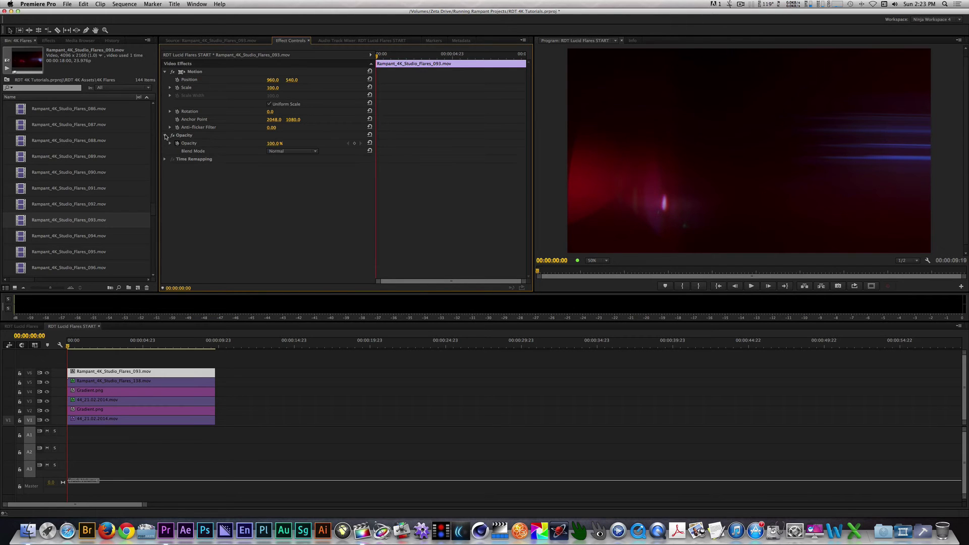
left_click(273, 144)
type("75")
key("Return")
left_click(312, 154)
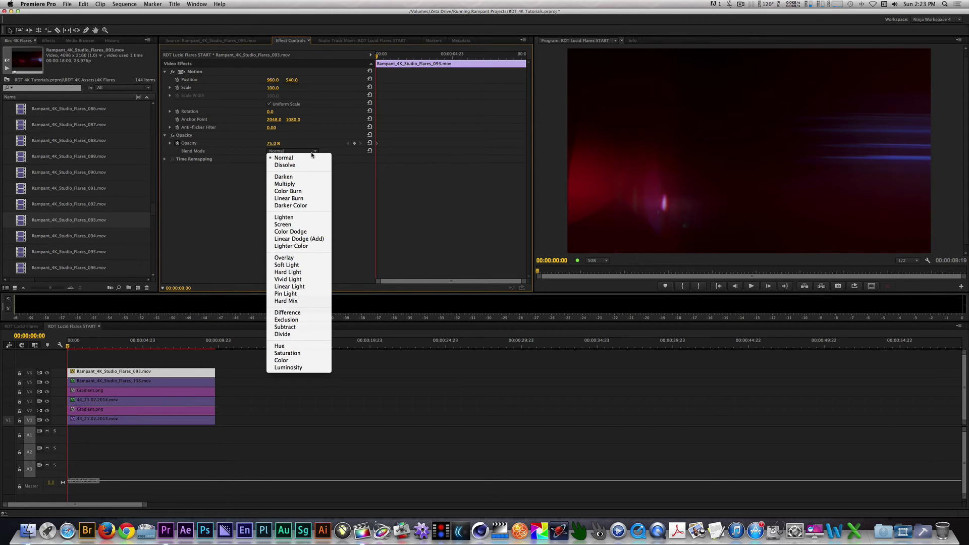
left_click(306, 238)
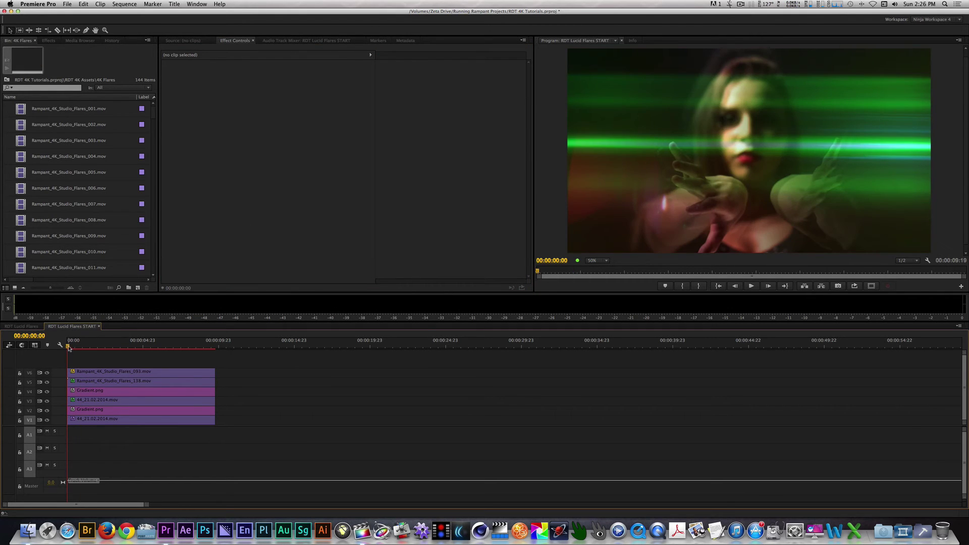
Preview the composite, then lay Thrash!.wav onto audio track A1 from the Source monitor
mouse_move(69, 347)
left_mouse_down()
mouse_move(176, 353)
mouse_move(55, 360)
left_mouse_up()
left_click(21, 326)
double_click(160, 441)
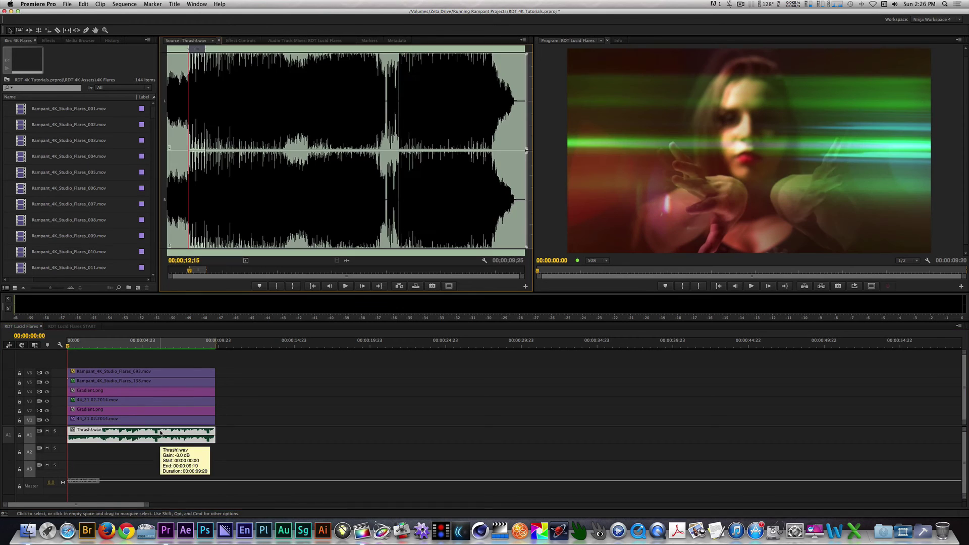
left_click(70, 326)
left_click_drag(346, 262, 104, 434)
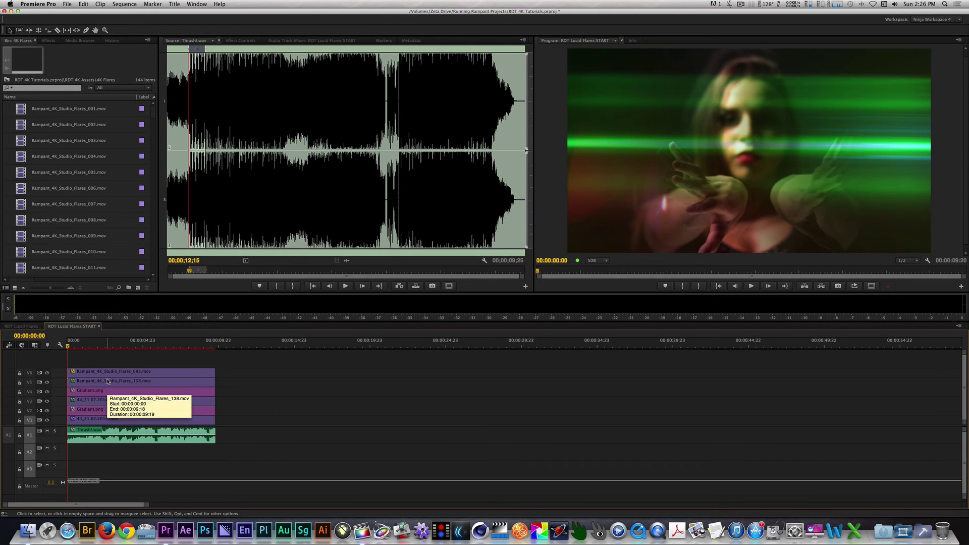